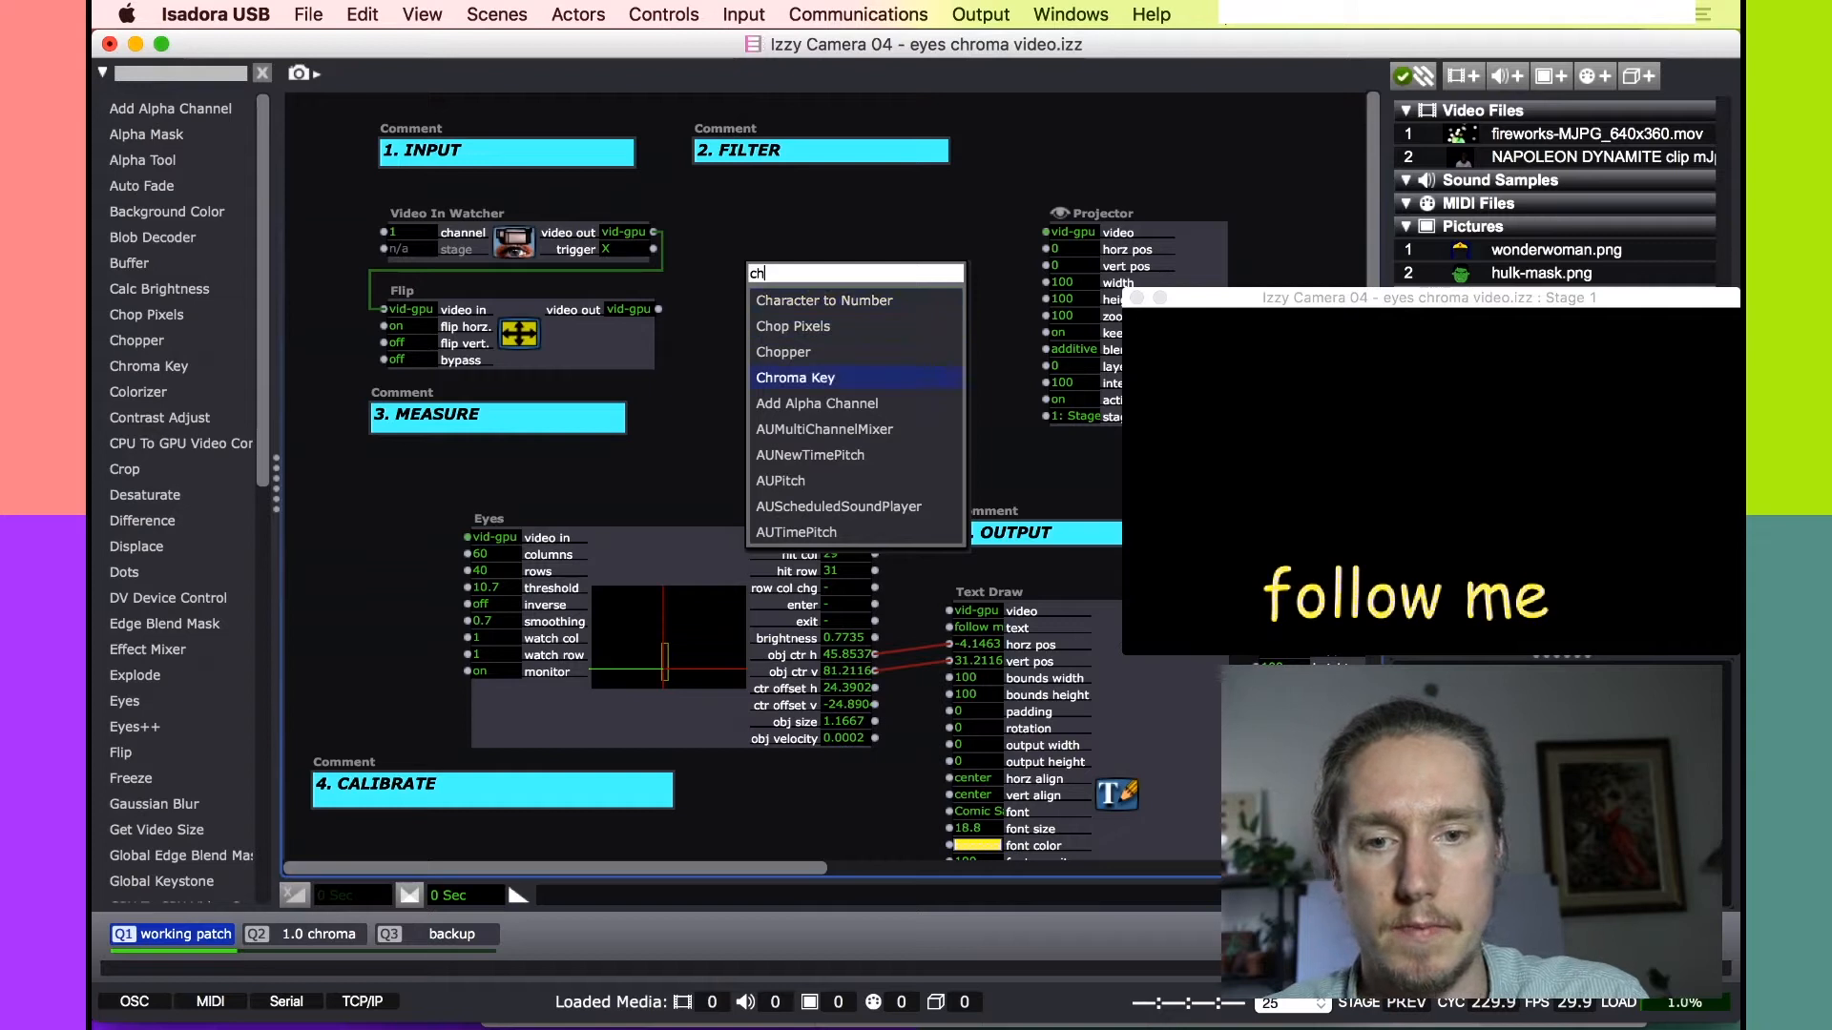
Add a Chroma Key actor in the Filter section and wire it between the Flip video output and the Projector video input.
click(780, 234)
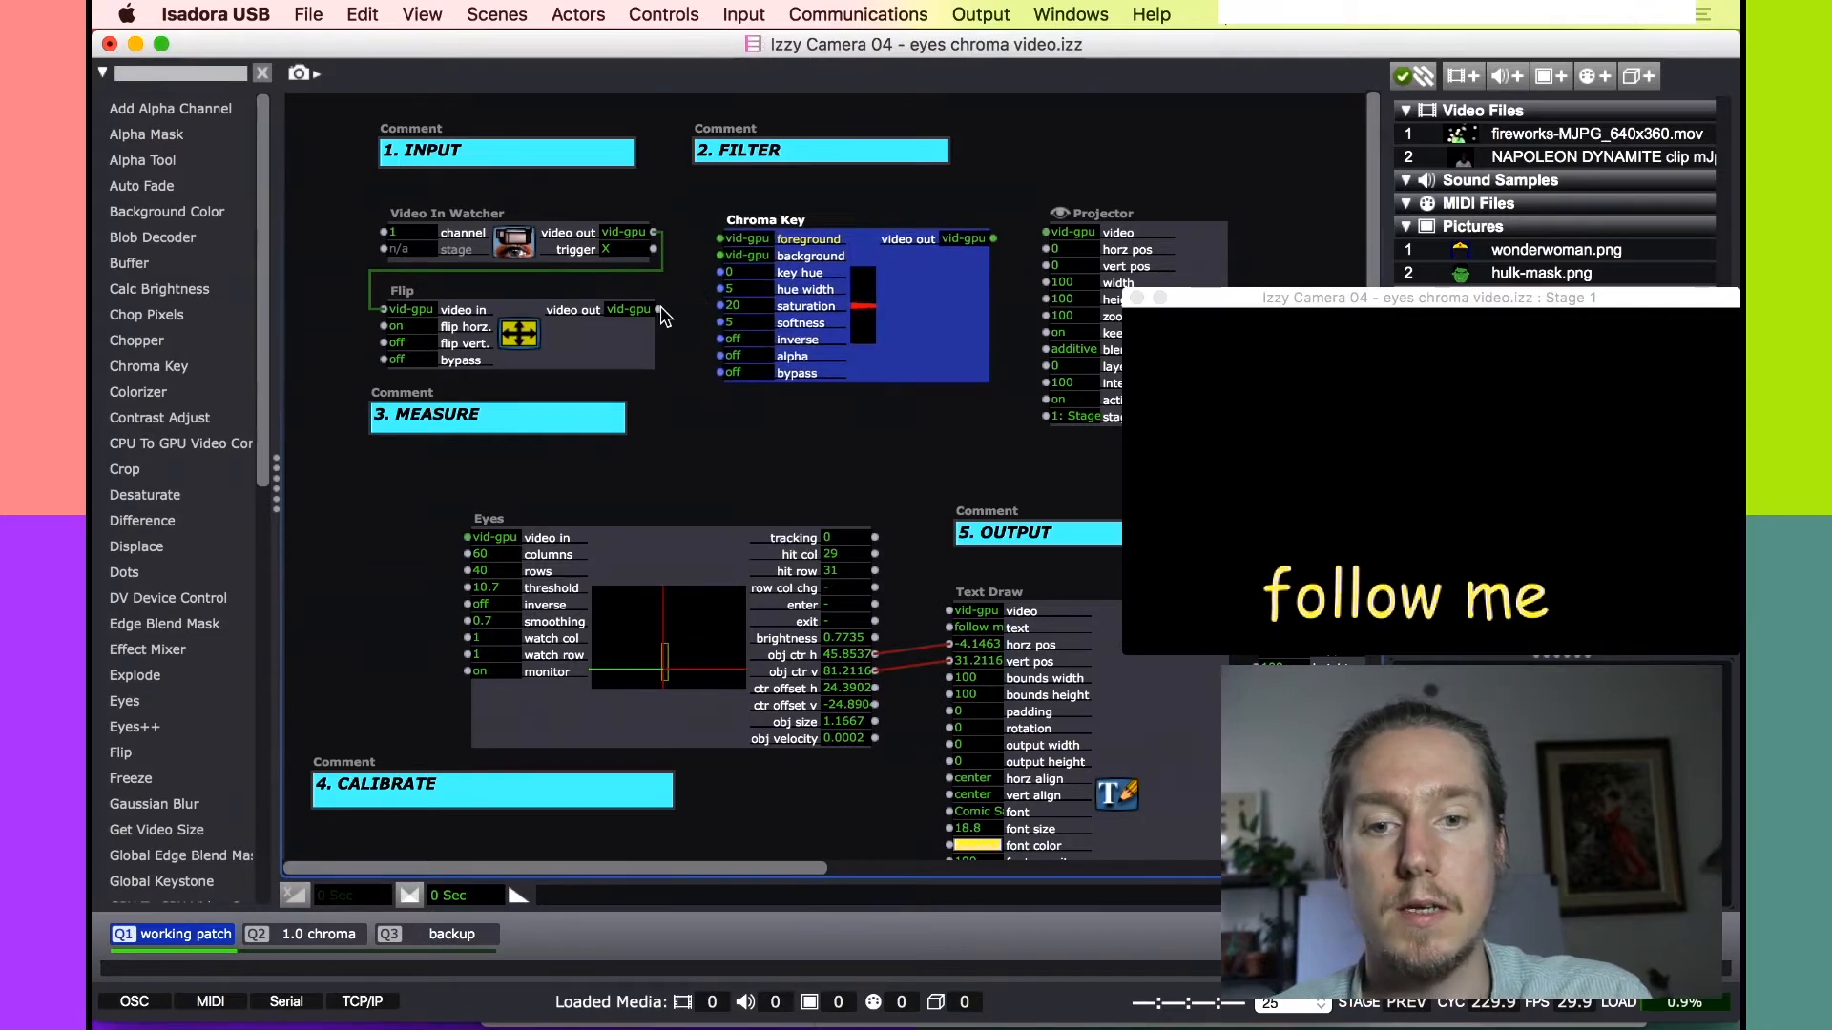
click(657, 309)
drag(710, 236, 721, 239)
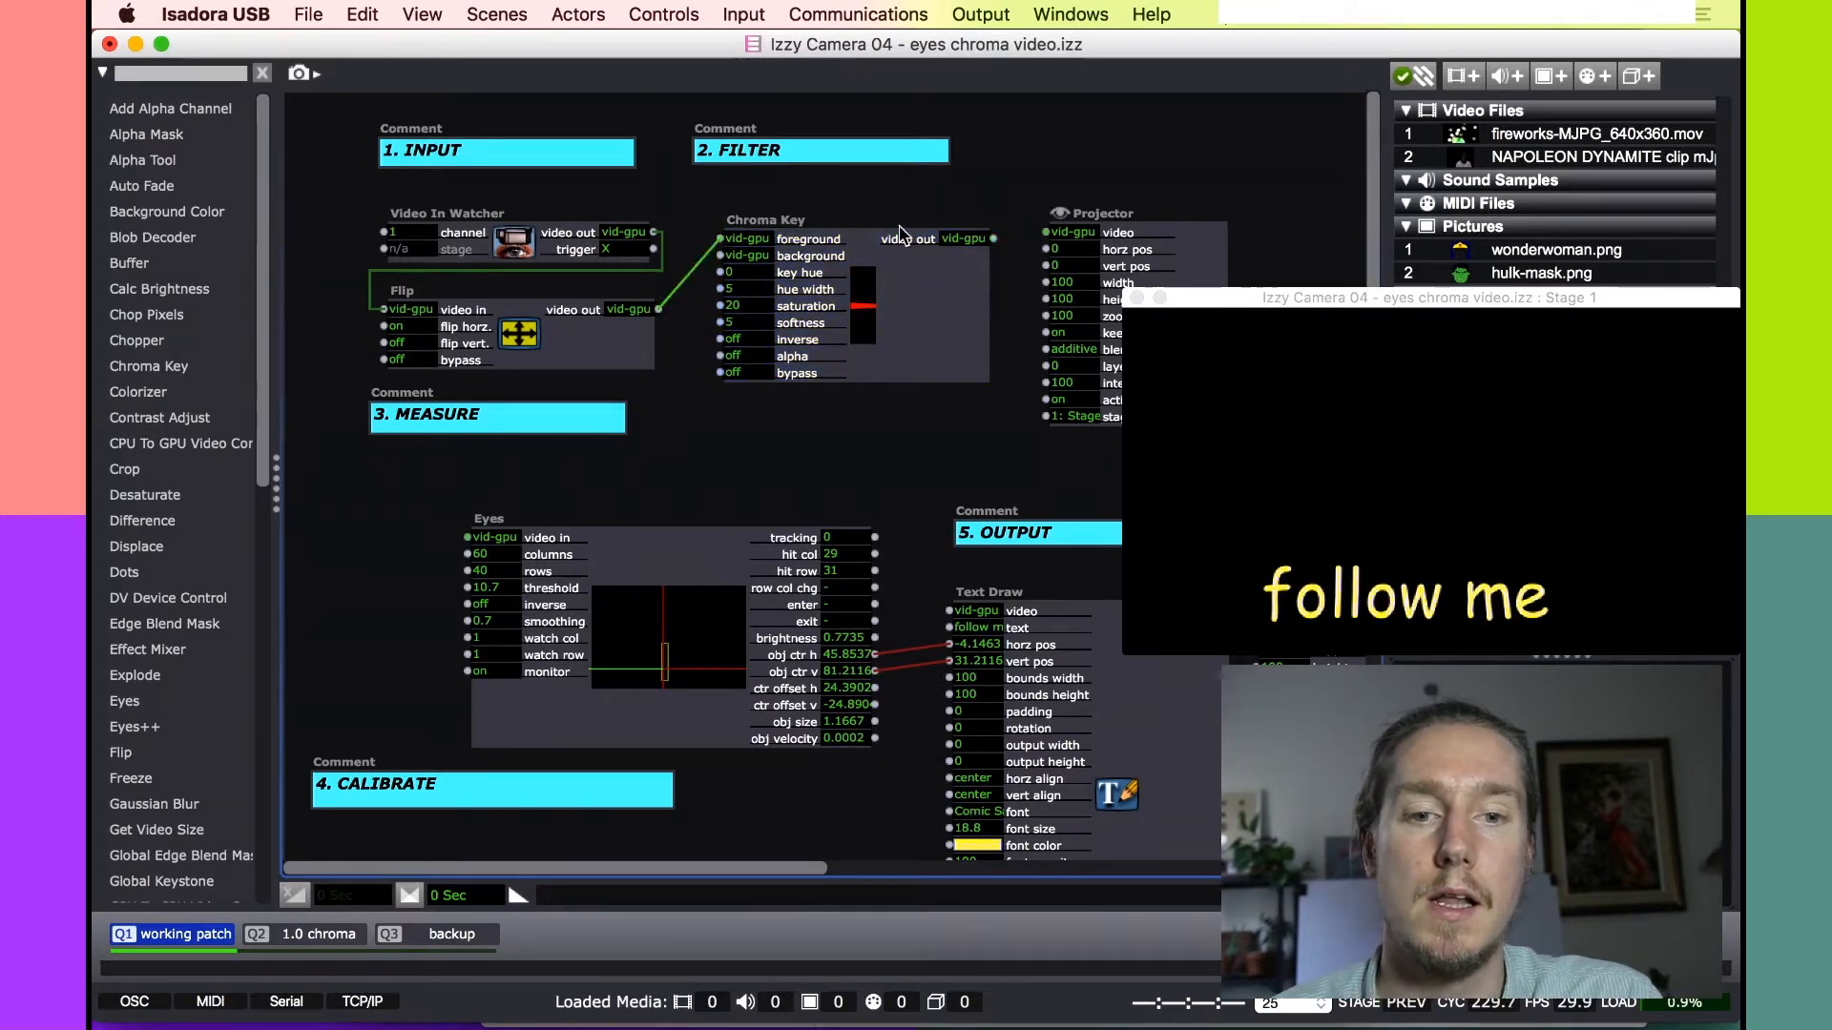
drag(993, 239, 1047, 232)
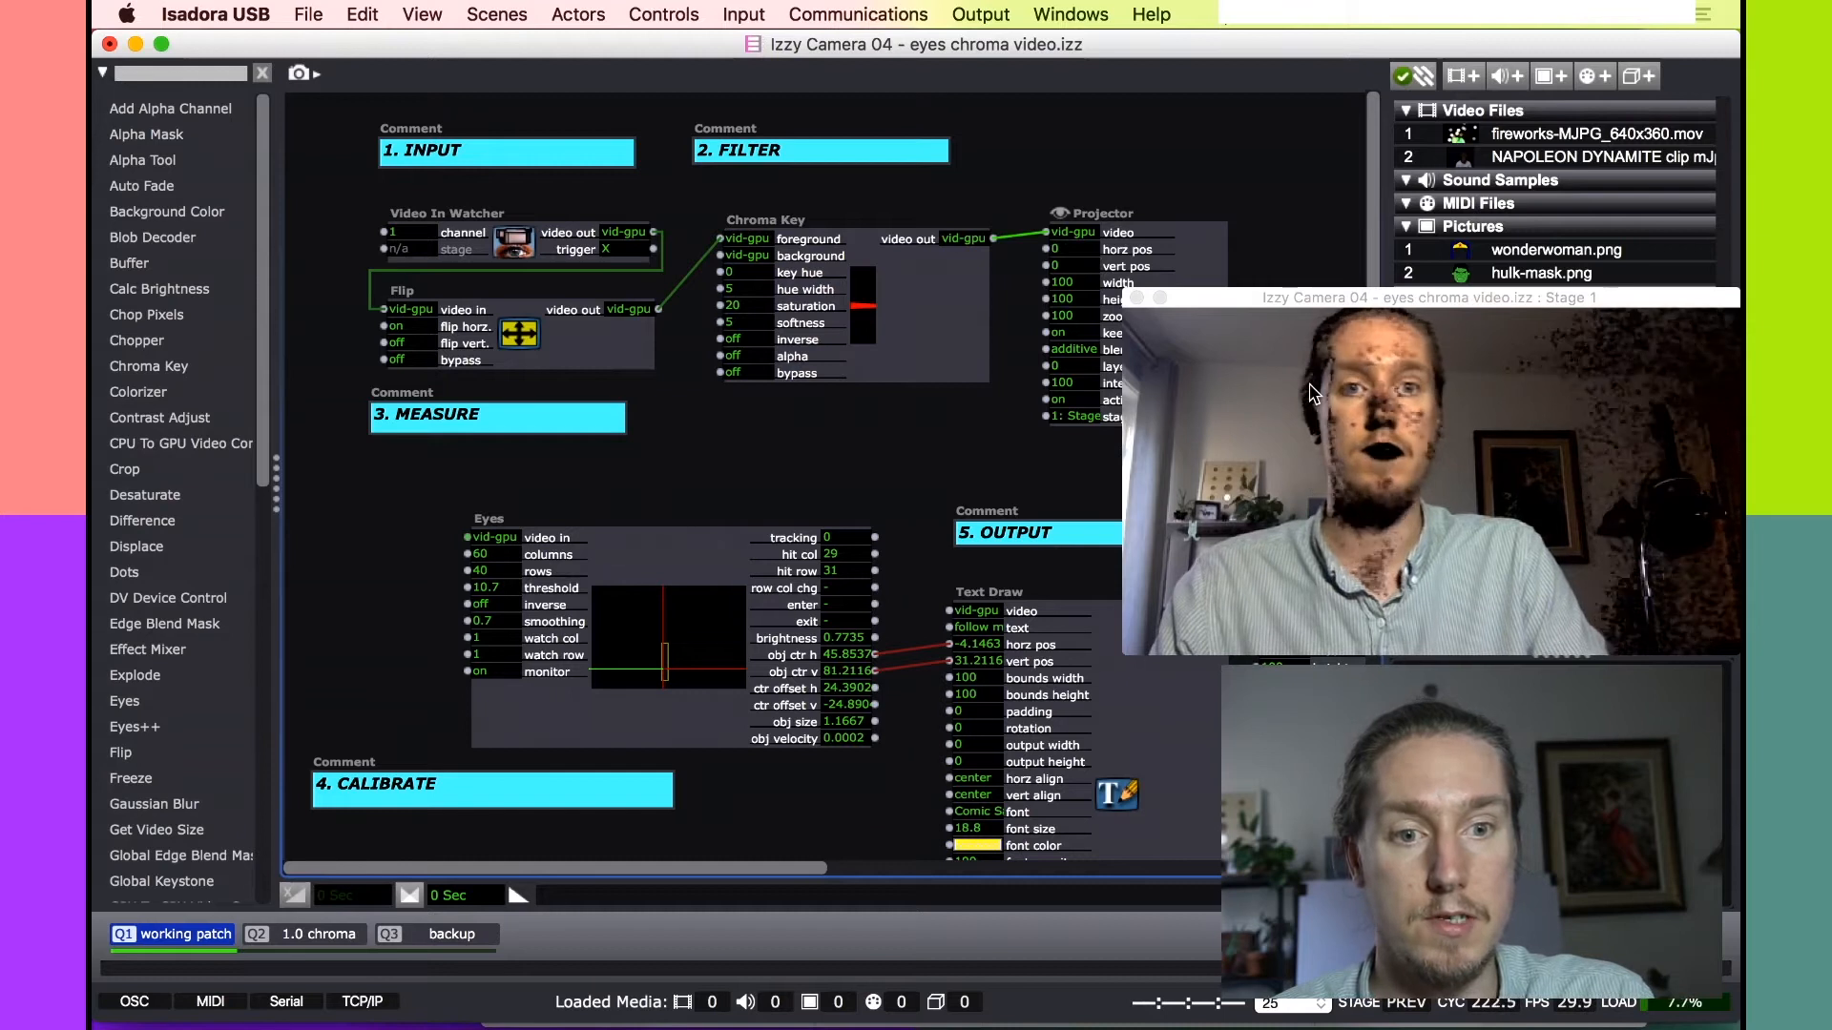
Examine the Chroma Key actor's key hue setting and shift the Stage 1 preview away from the actor's inputs.
mouse_move(1259, 296)
mouse_down()
mouse_move(1222, 238)
mouse_move(1262, 295)
mouse_up()
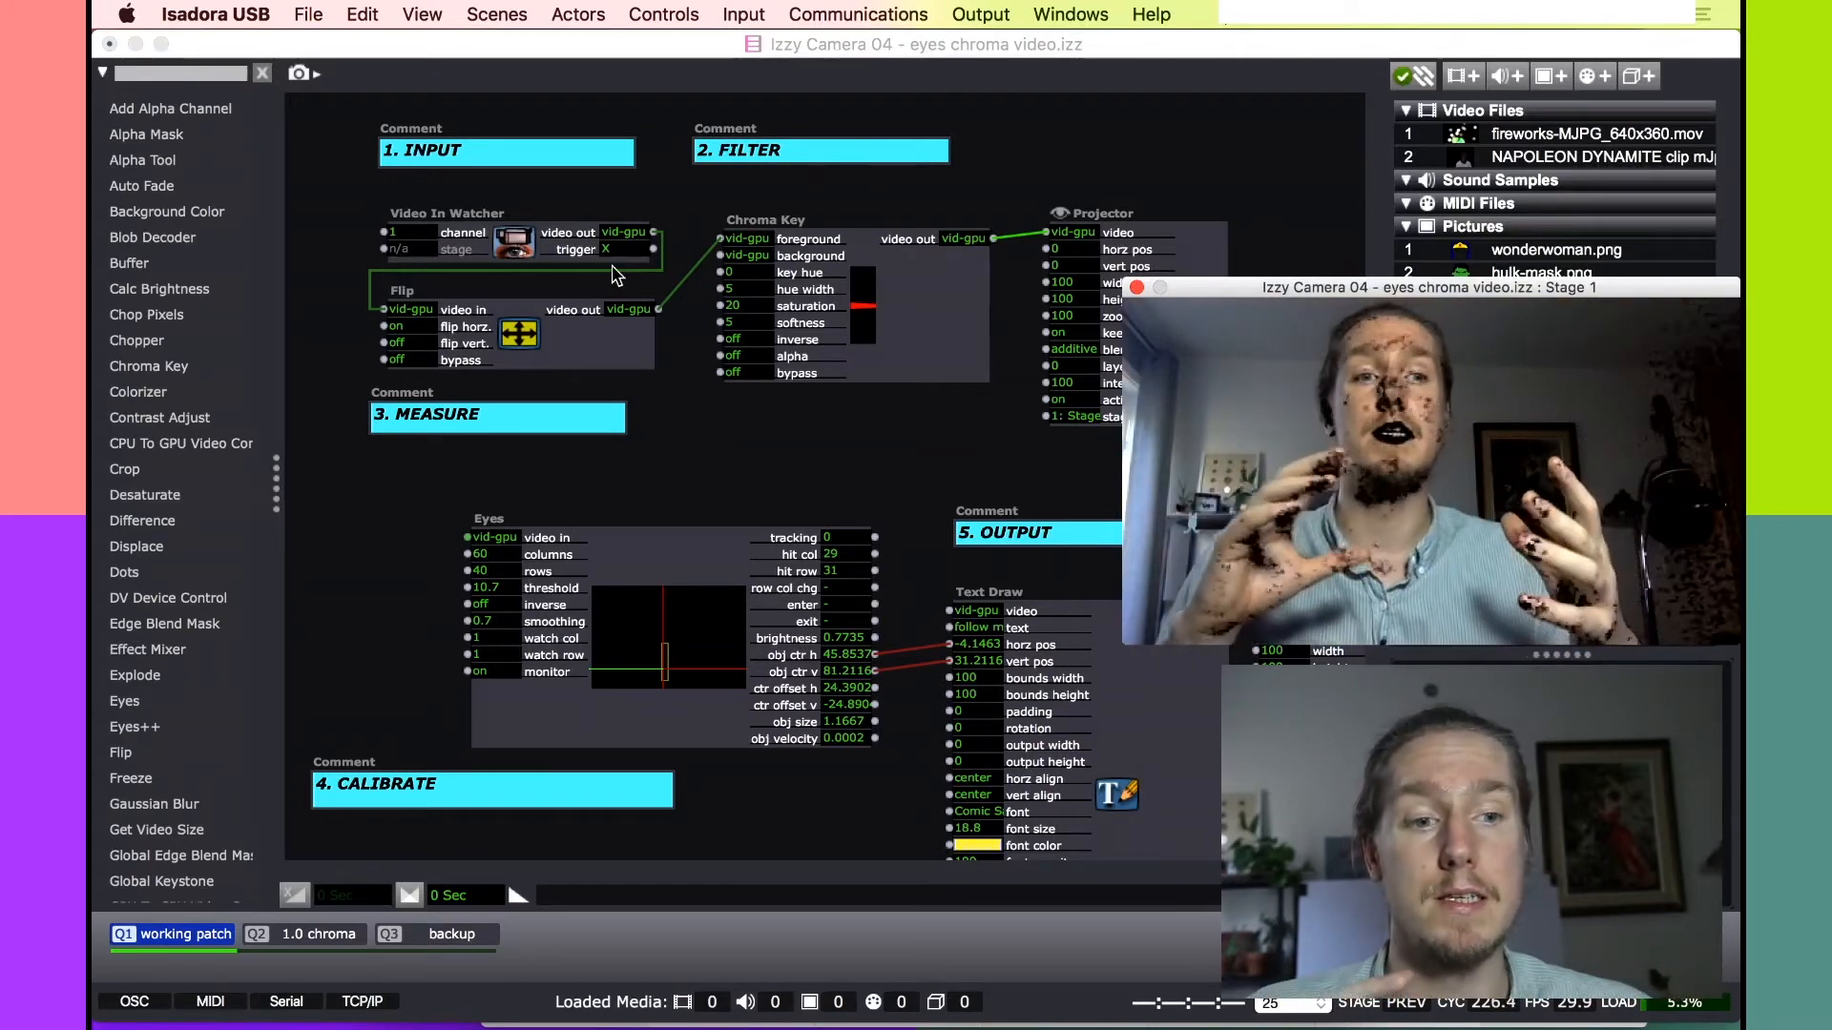
click(748, 315)
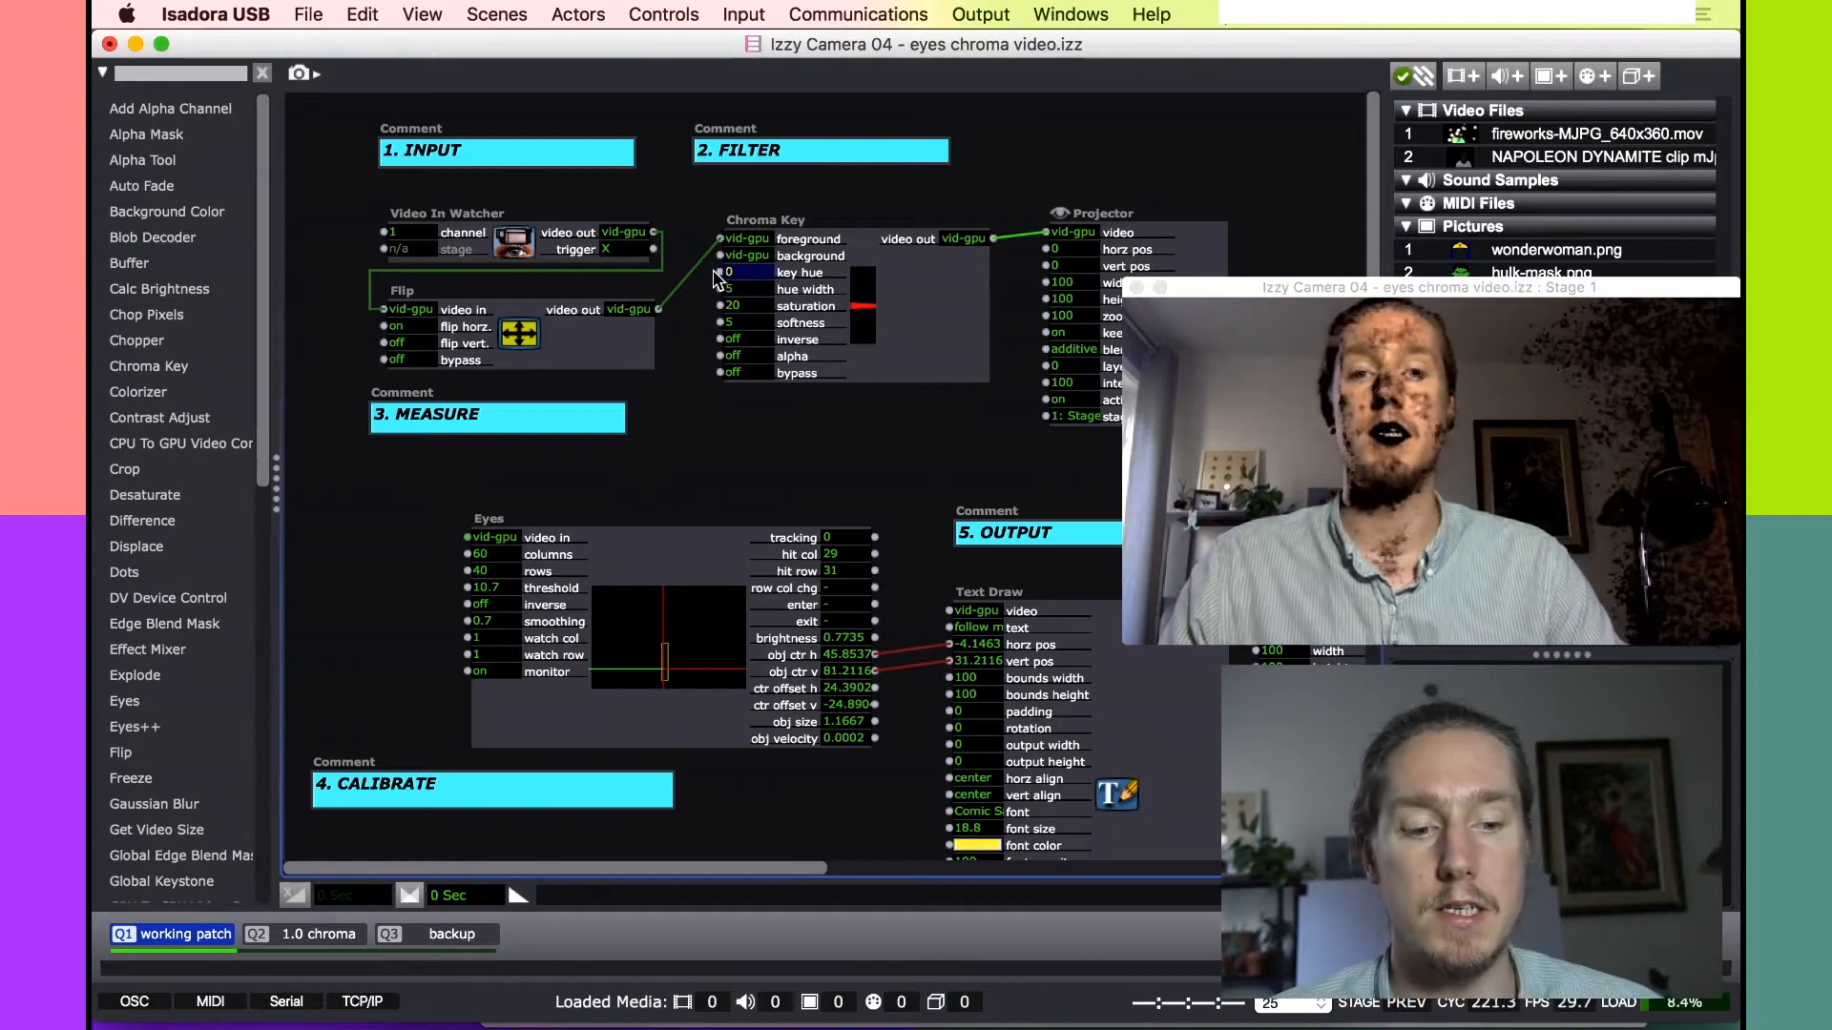
scroll(717, 276, up, 5)
drag(674, 181, 643, 303)
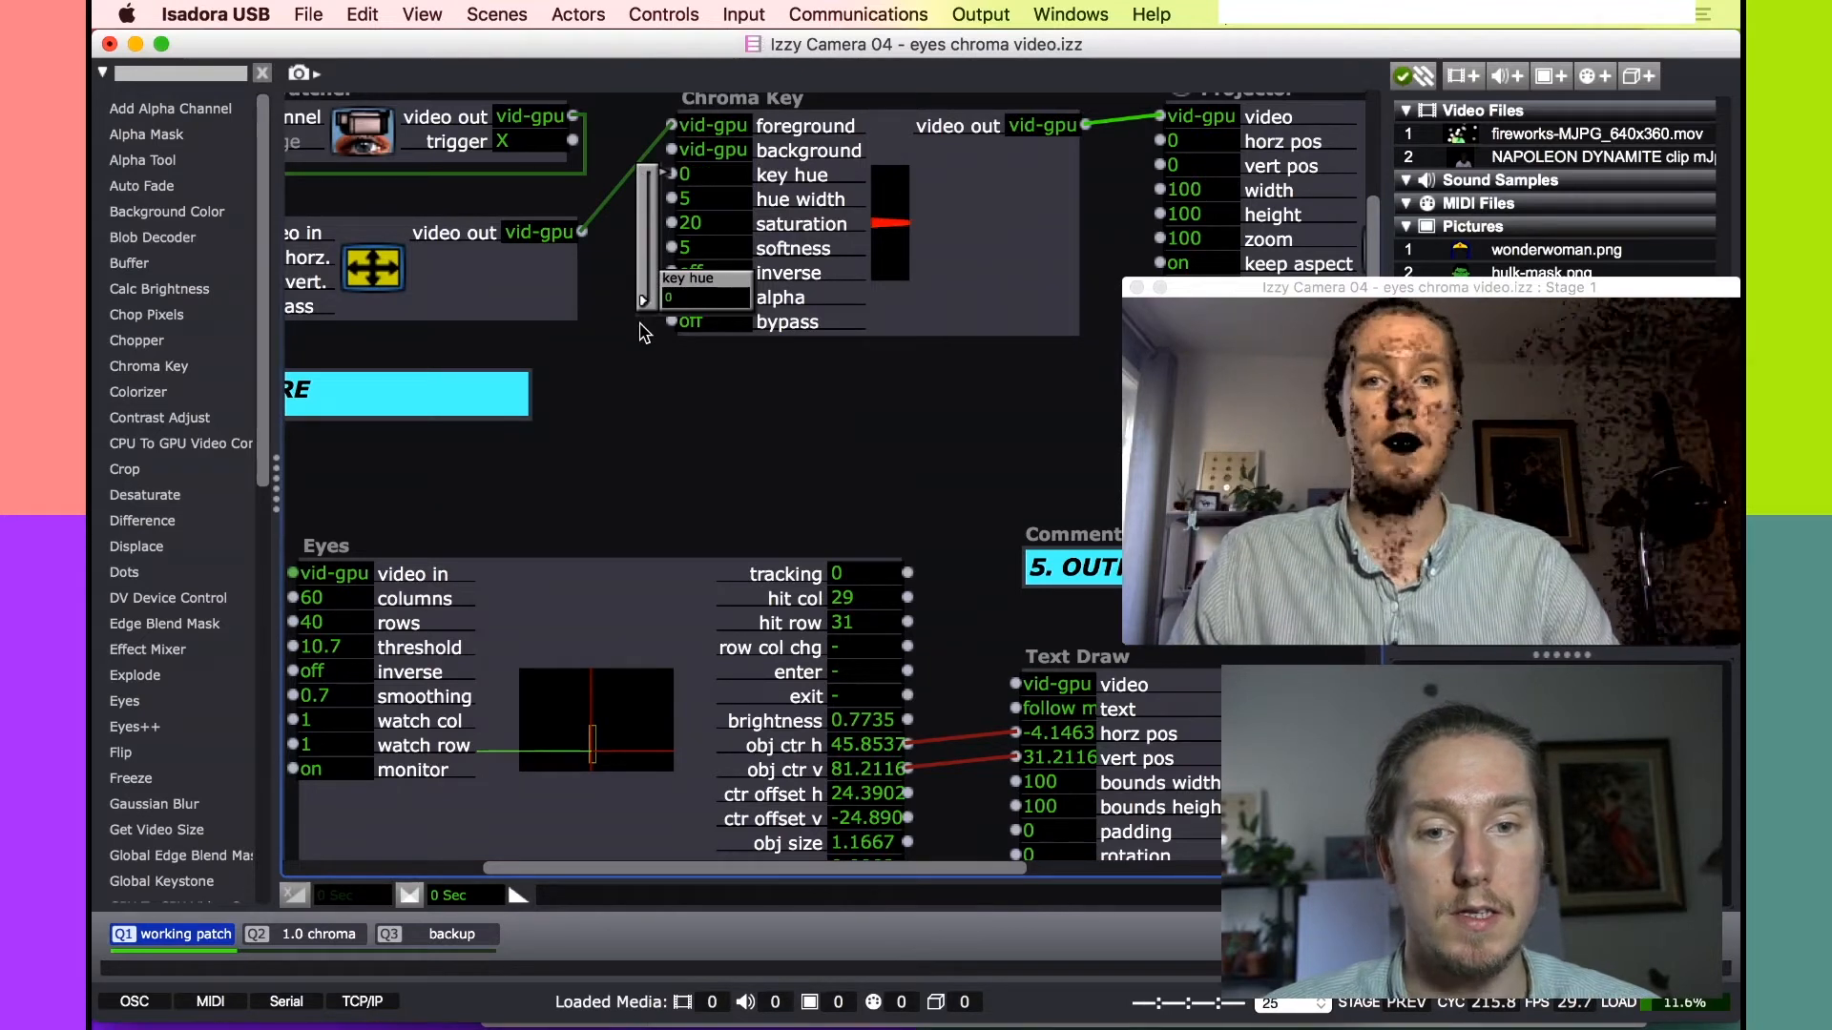
drag(1217, 298, 1194, 273)
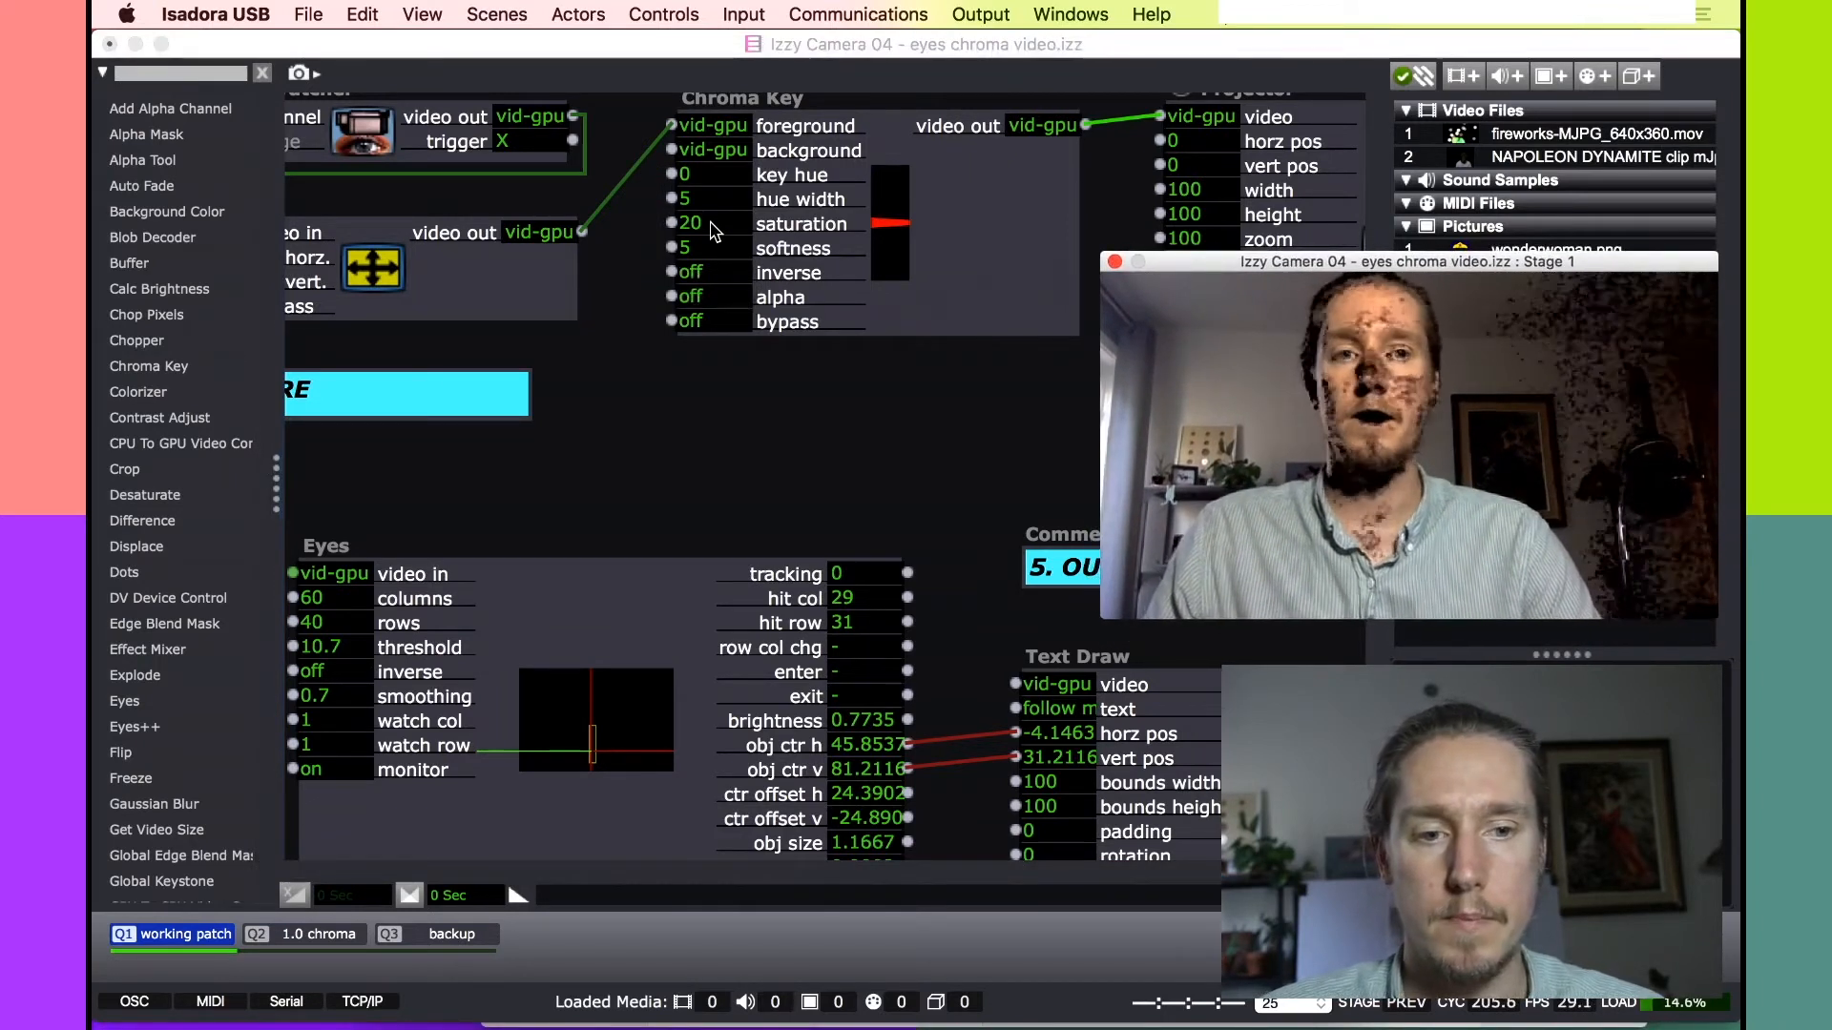
click(716, 434)
scroll(716, 437, up, 5)
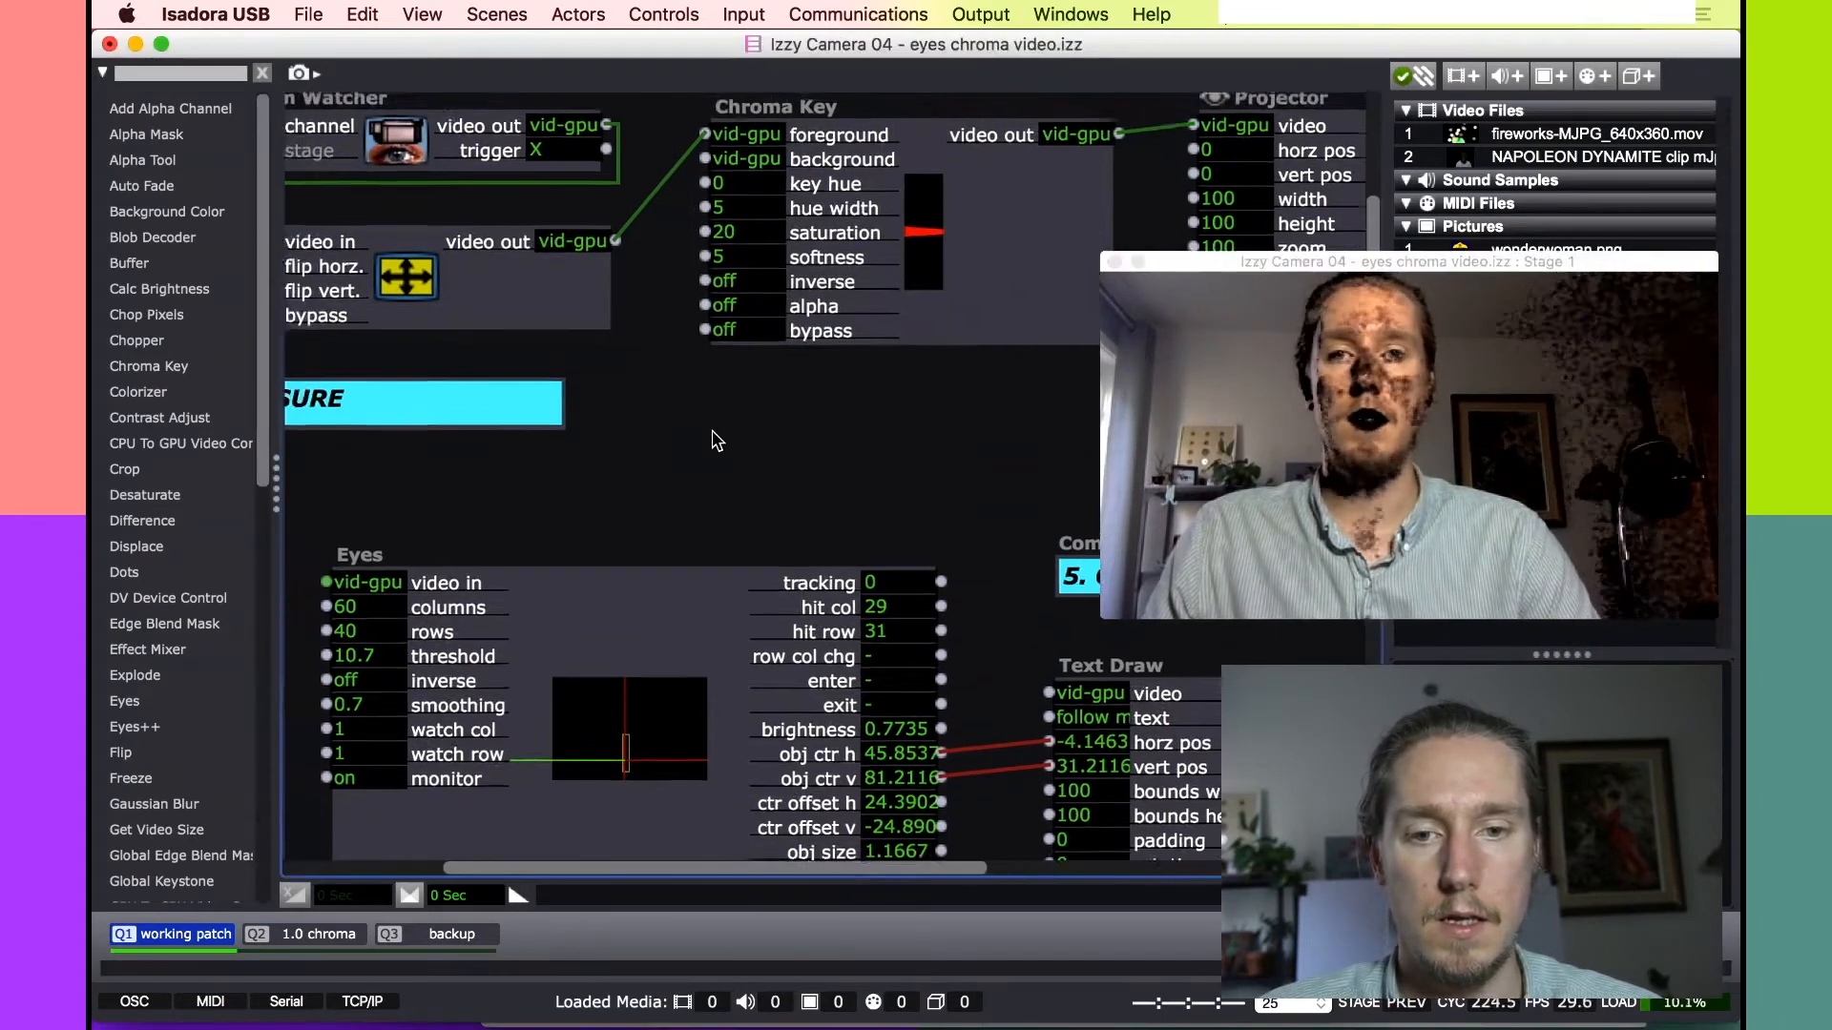
scroll(717, 439, right, 2)
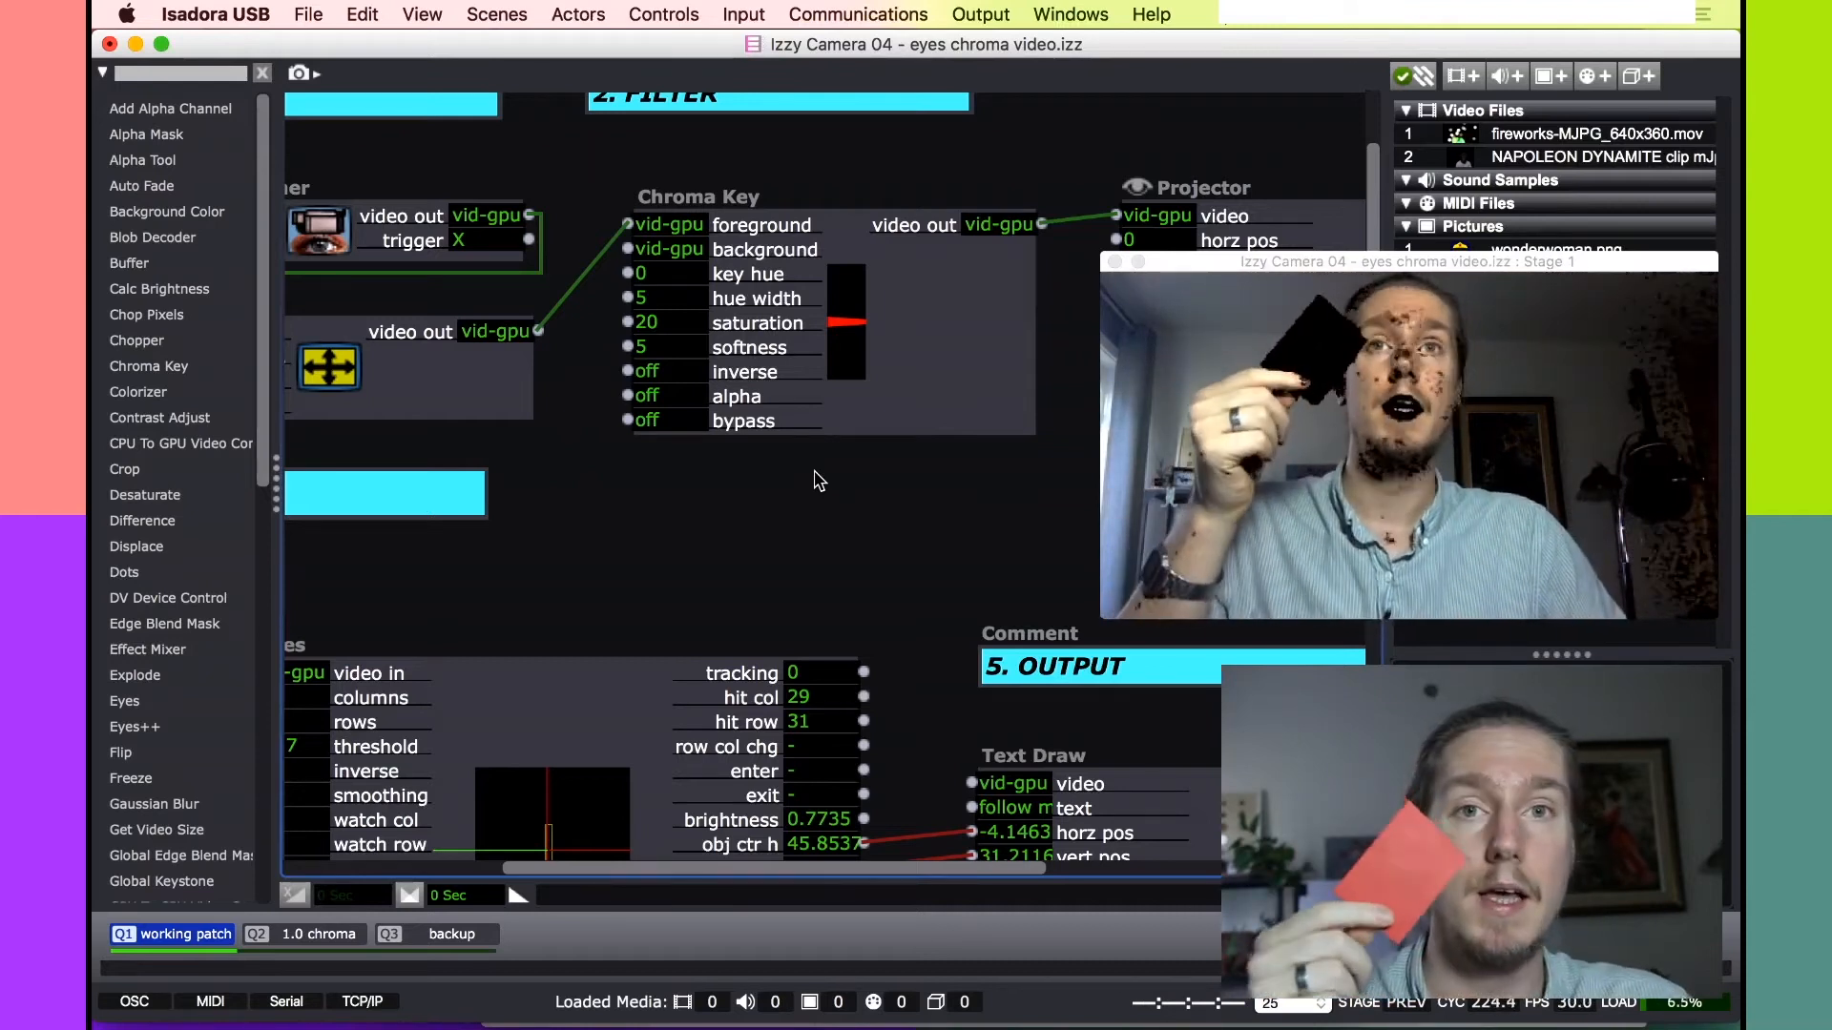
Compare the stage image with the Chroma Key bypass switched on and back off.
click(679, 421)
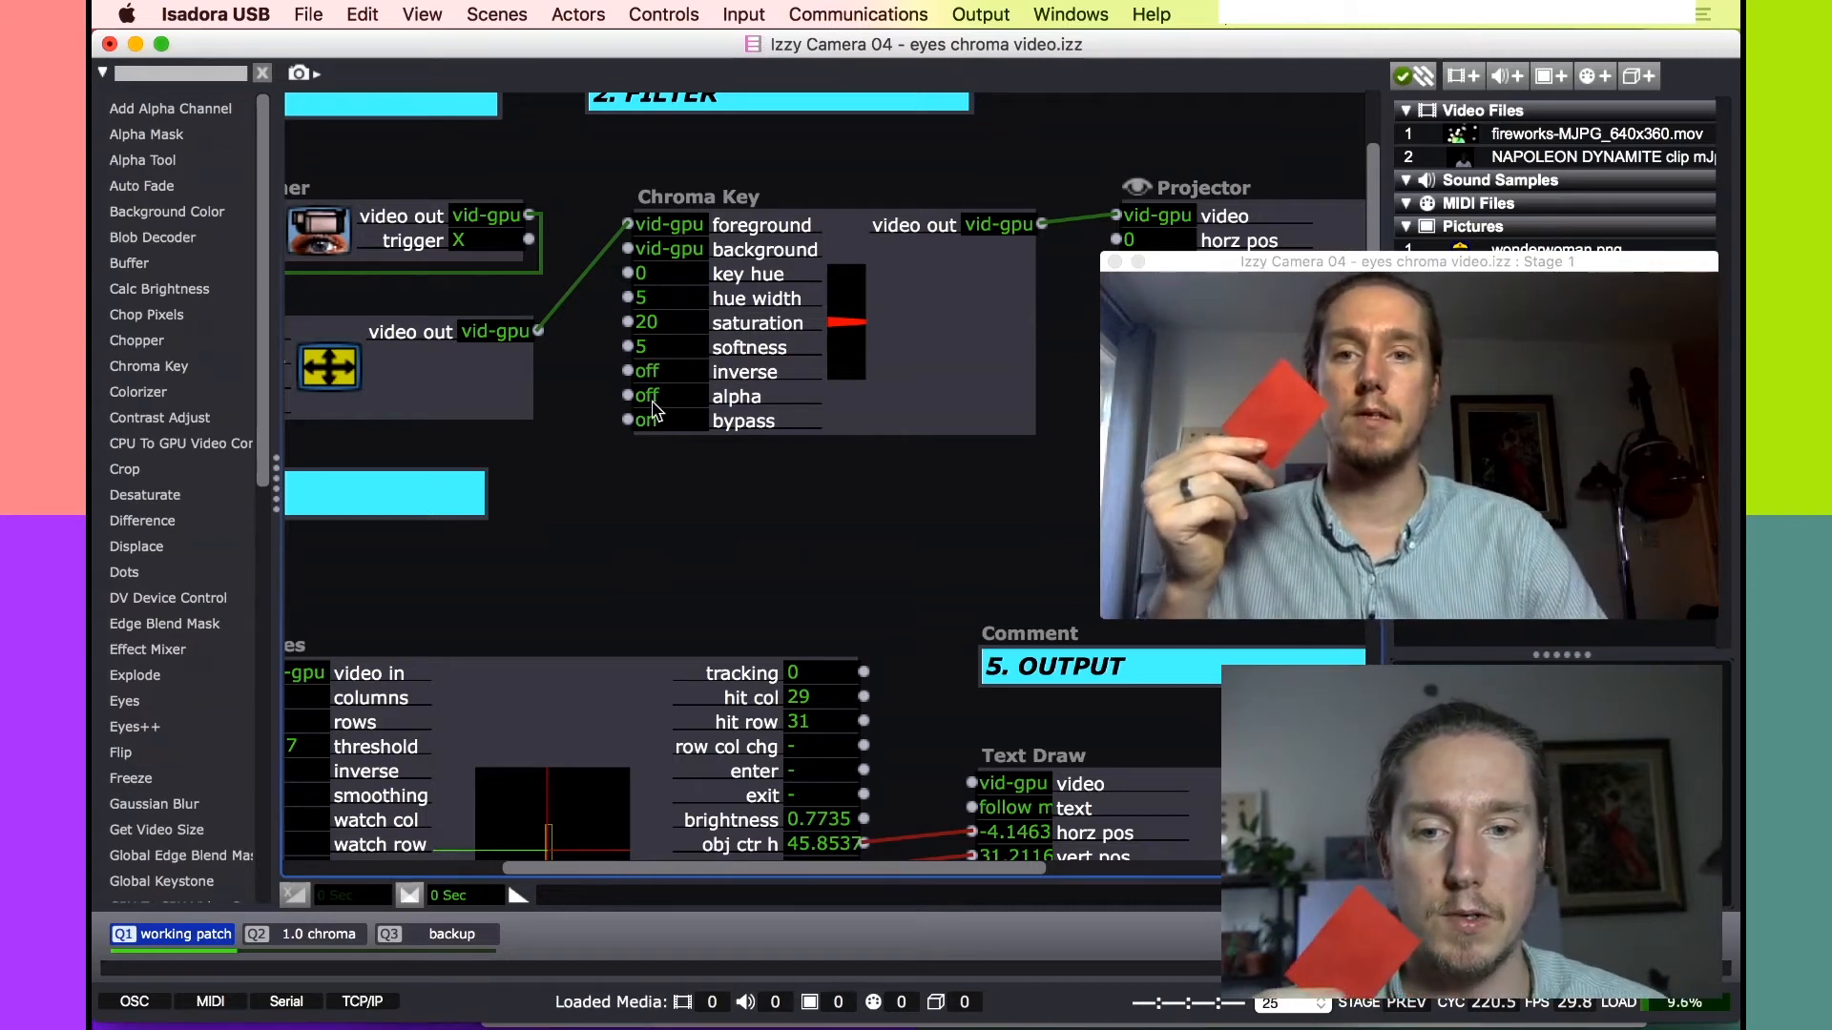
click(648, 420)
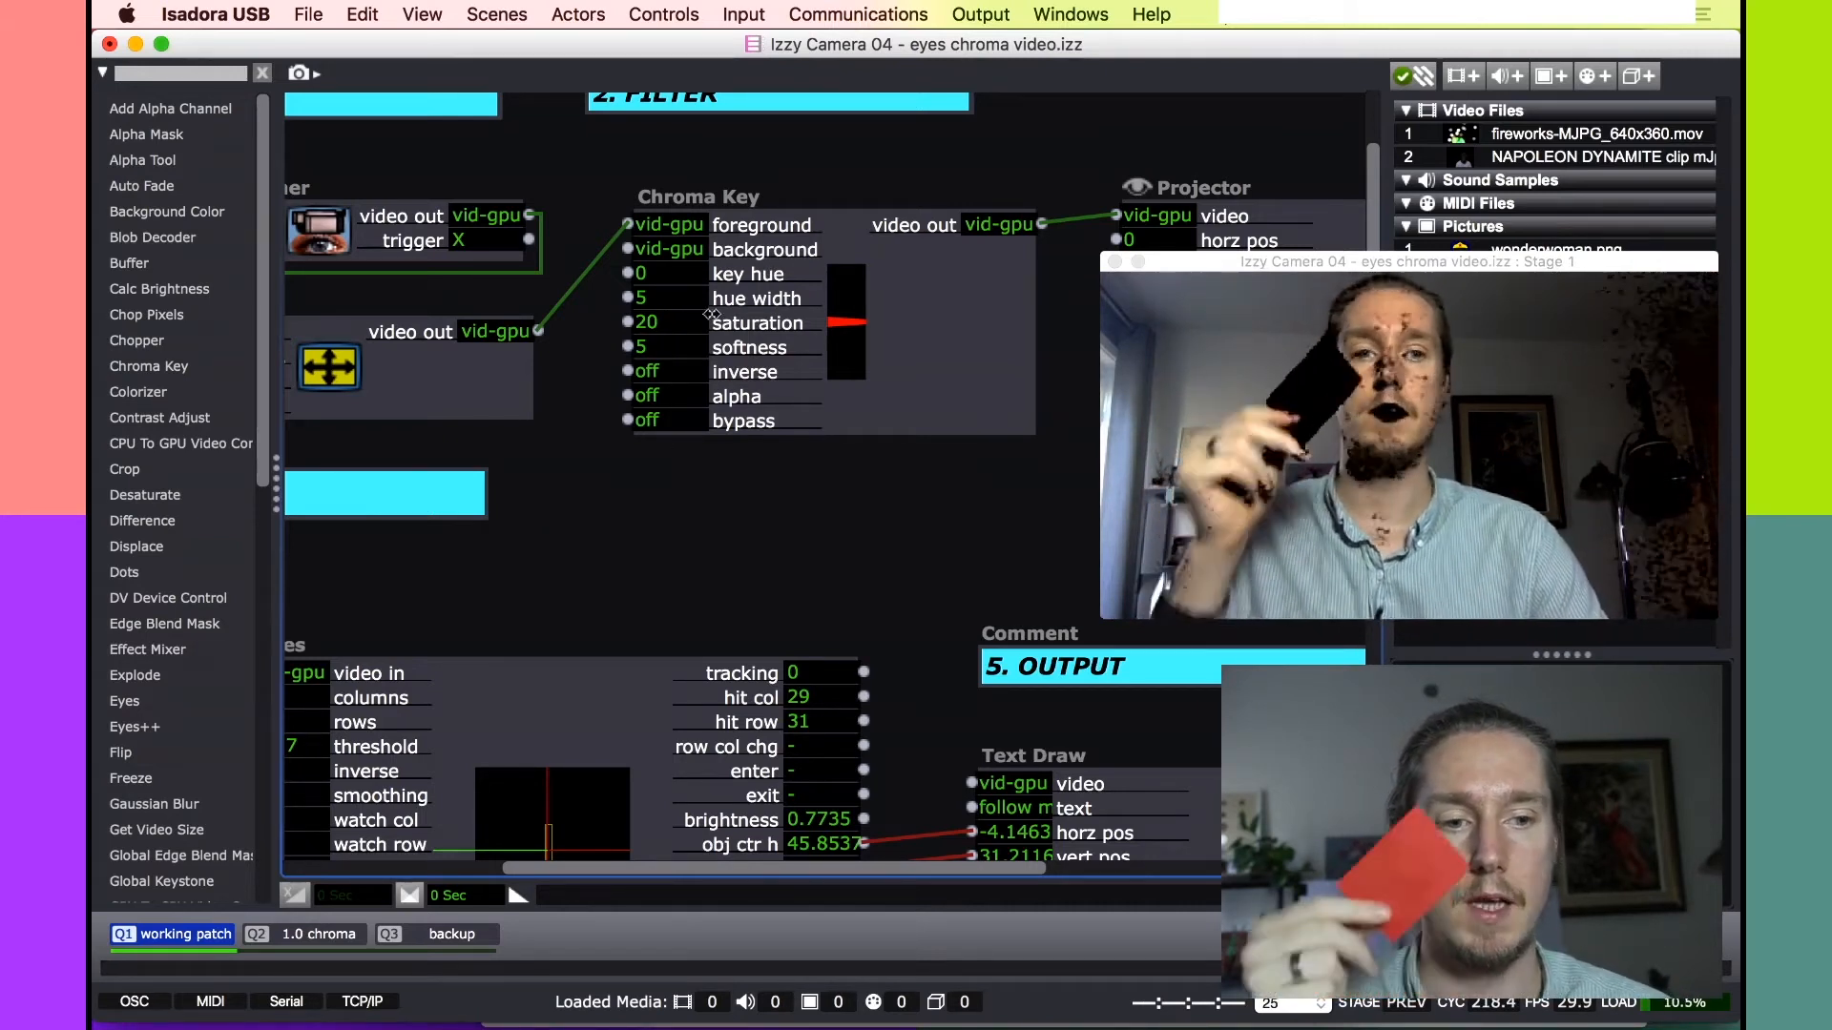
Raise the Chroma Key saturation to 47.1 so that mainly the red card is keyed out instead of the skin.
mouse_move(701, 370)
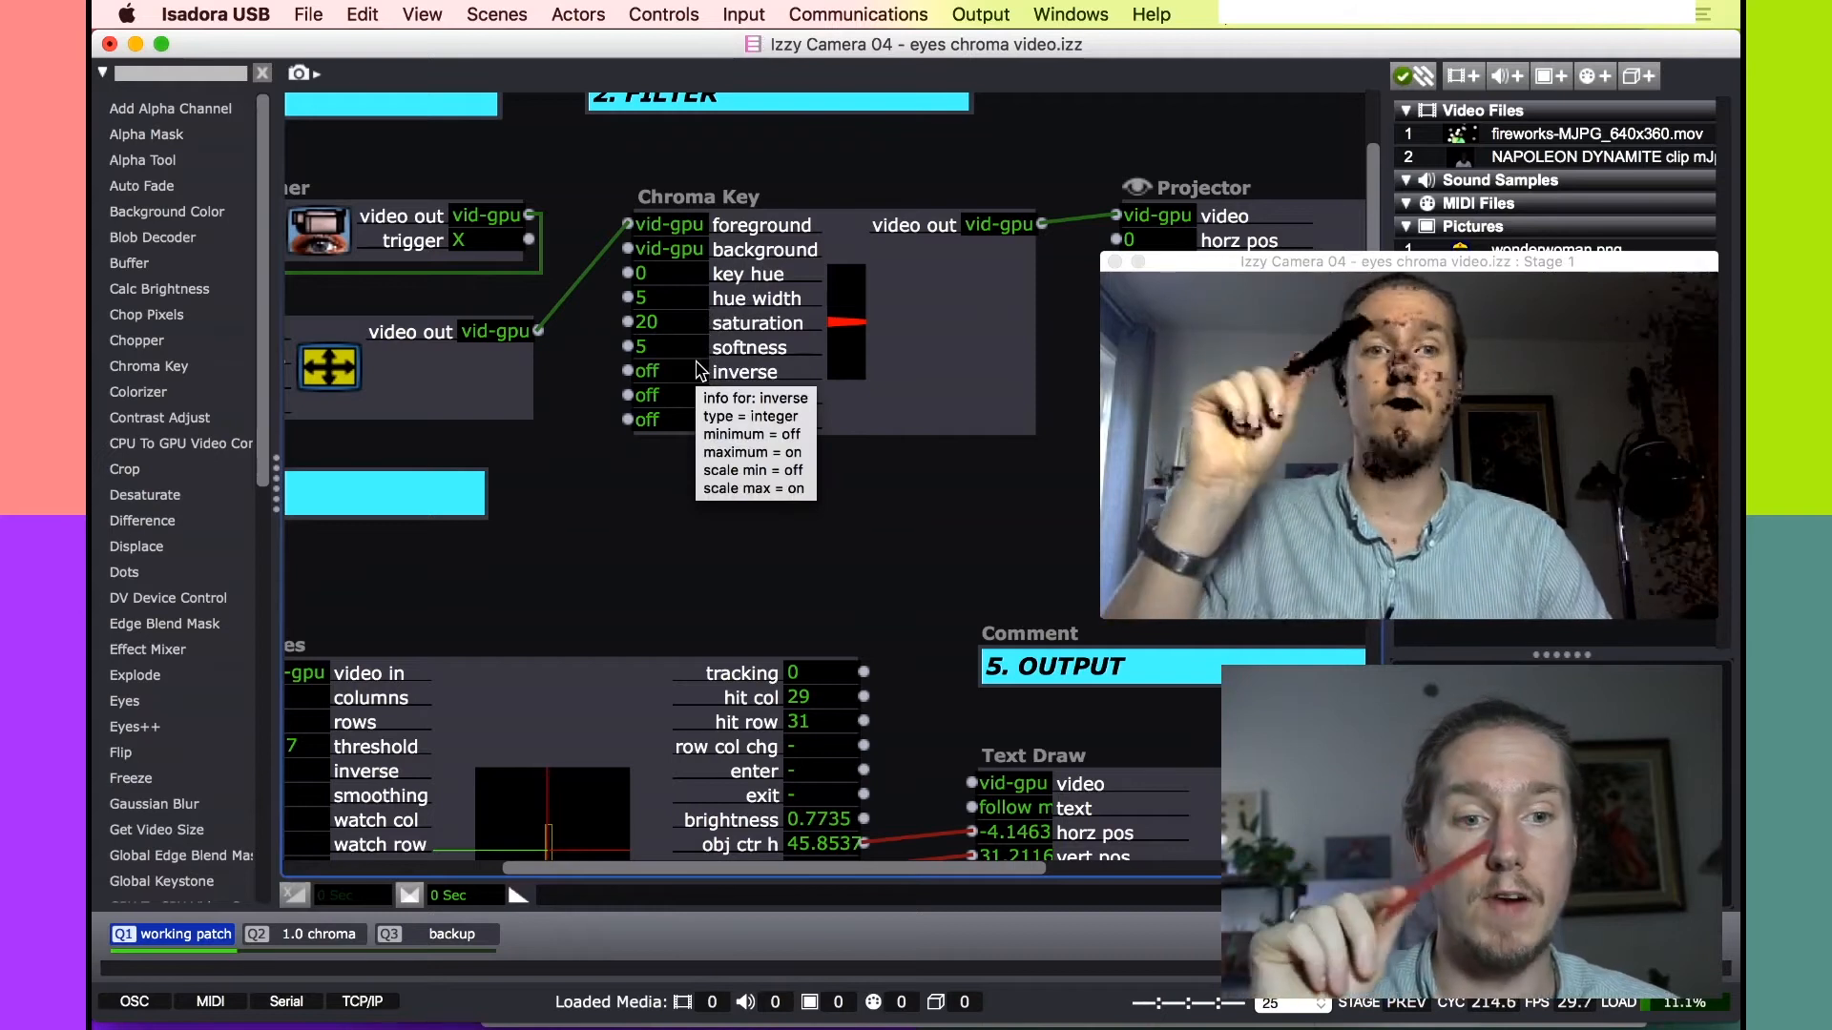
mouse_move(672, 282)
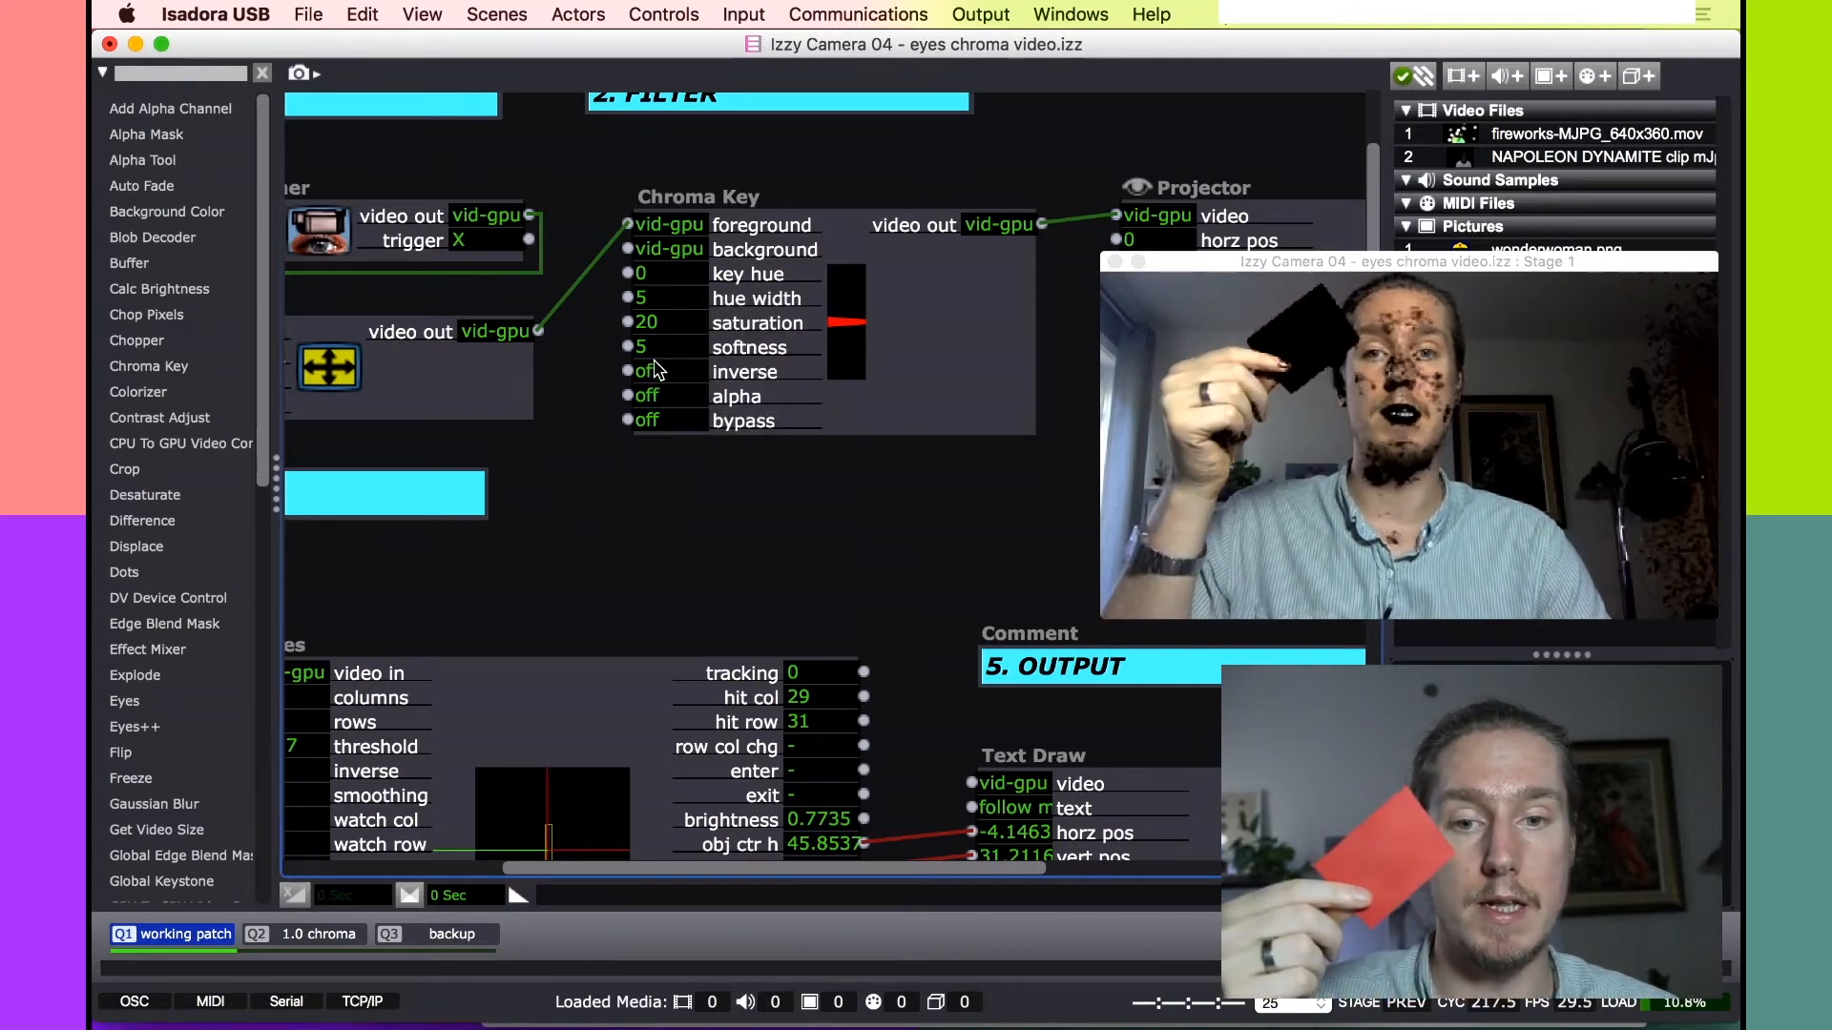
drag(662, 328, 696, 15)
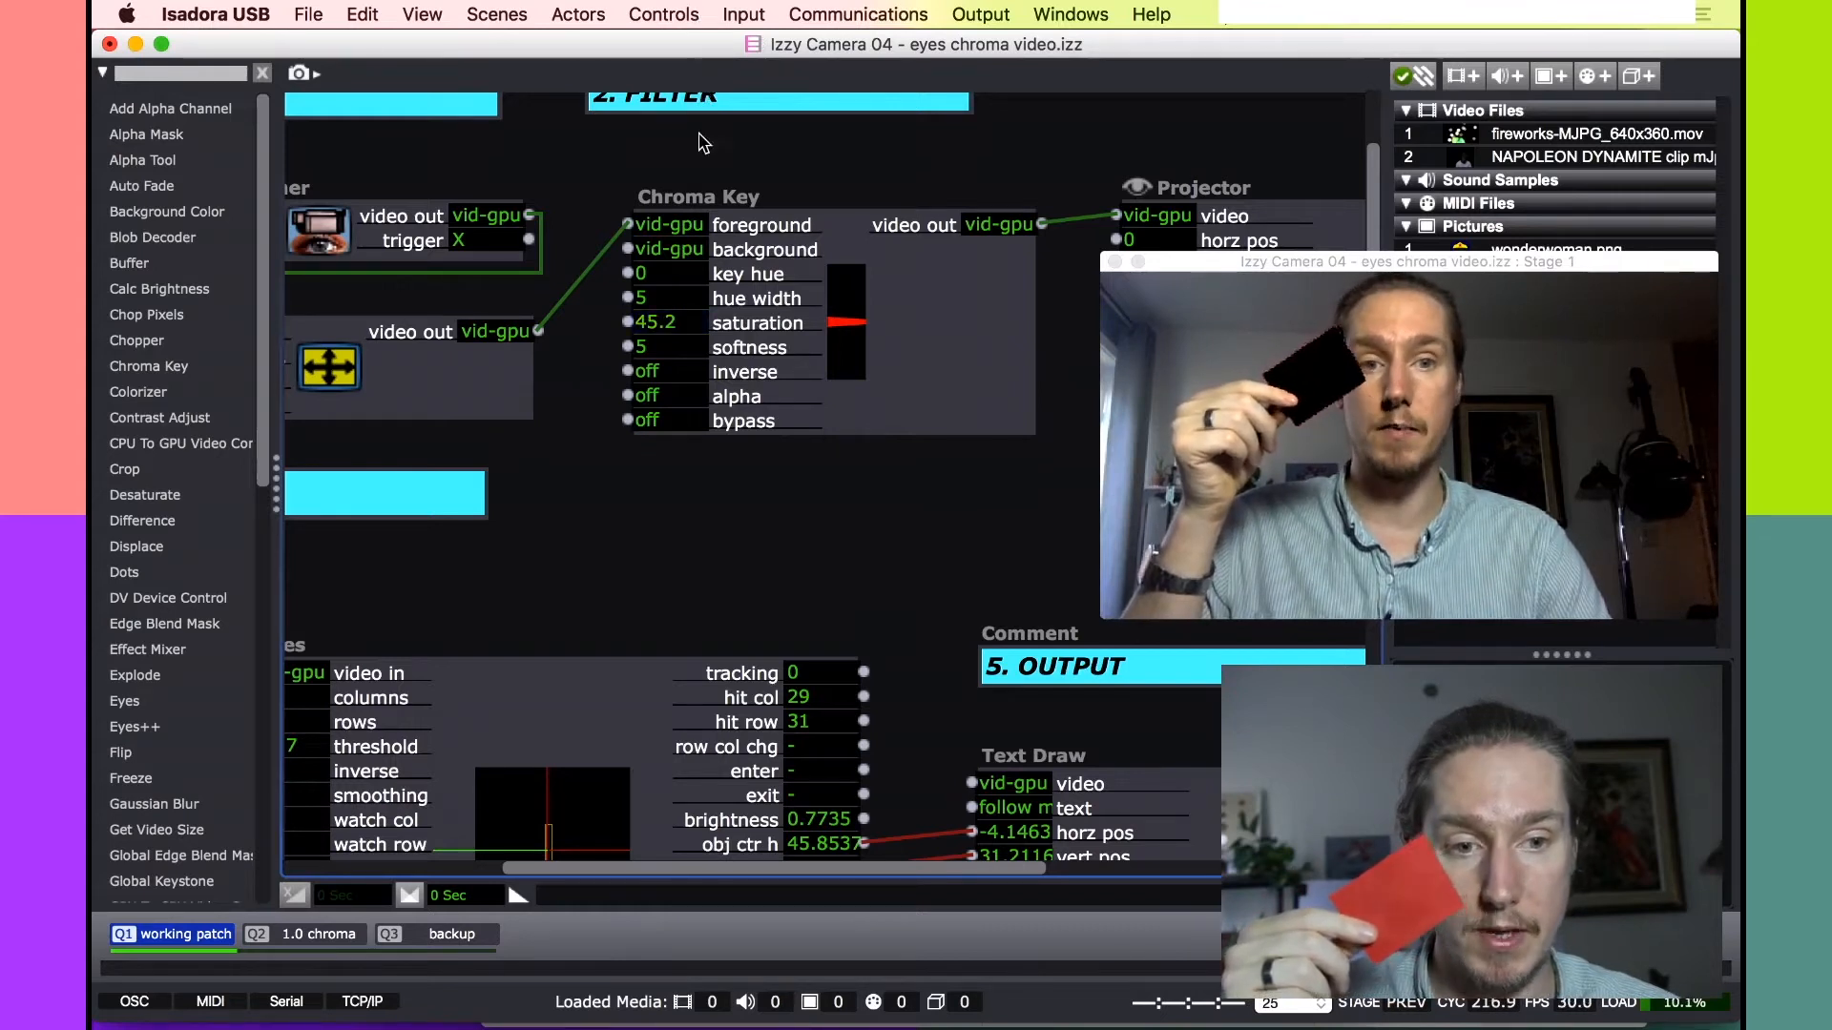
drag(681, 336, 679, 311)
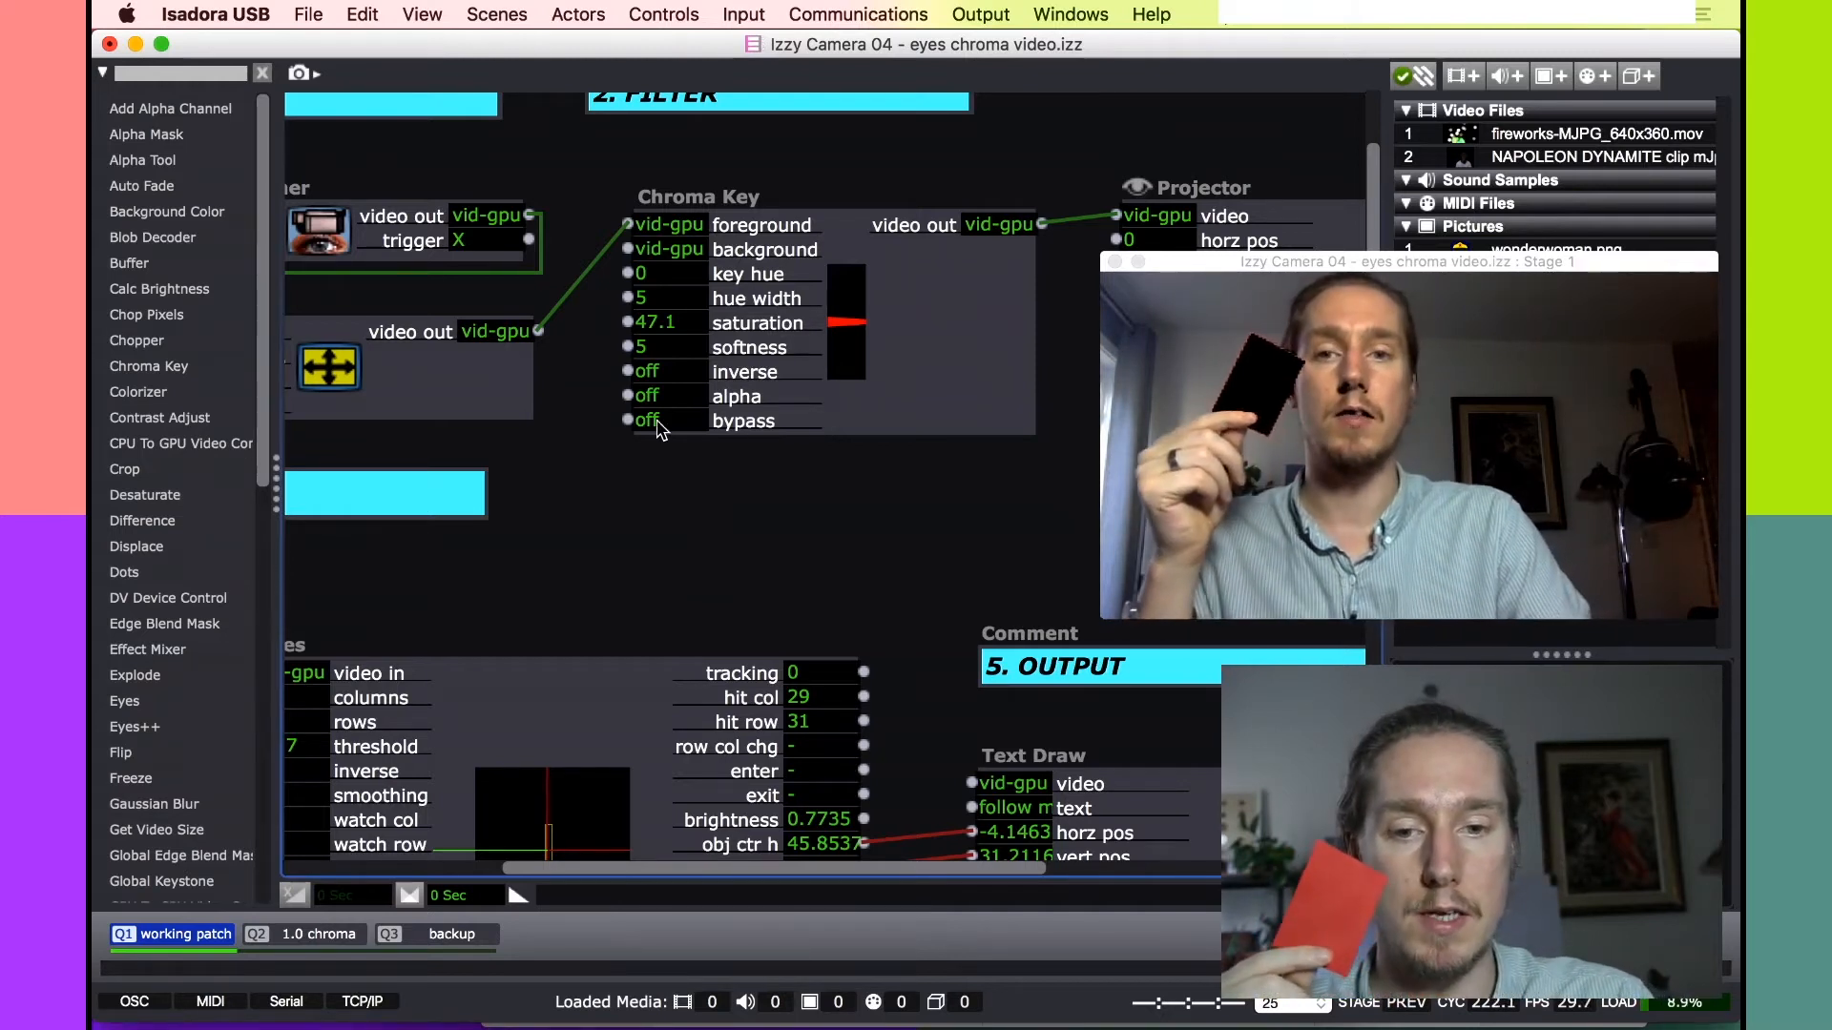
Turn on the Chroma Key's inverse option and raise its saturation to 53.2 to isolate the red card.
click(665, 373)
drag(665, 371, 681, 274)
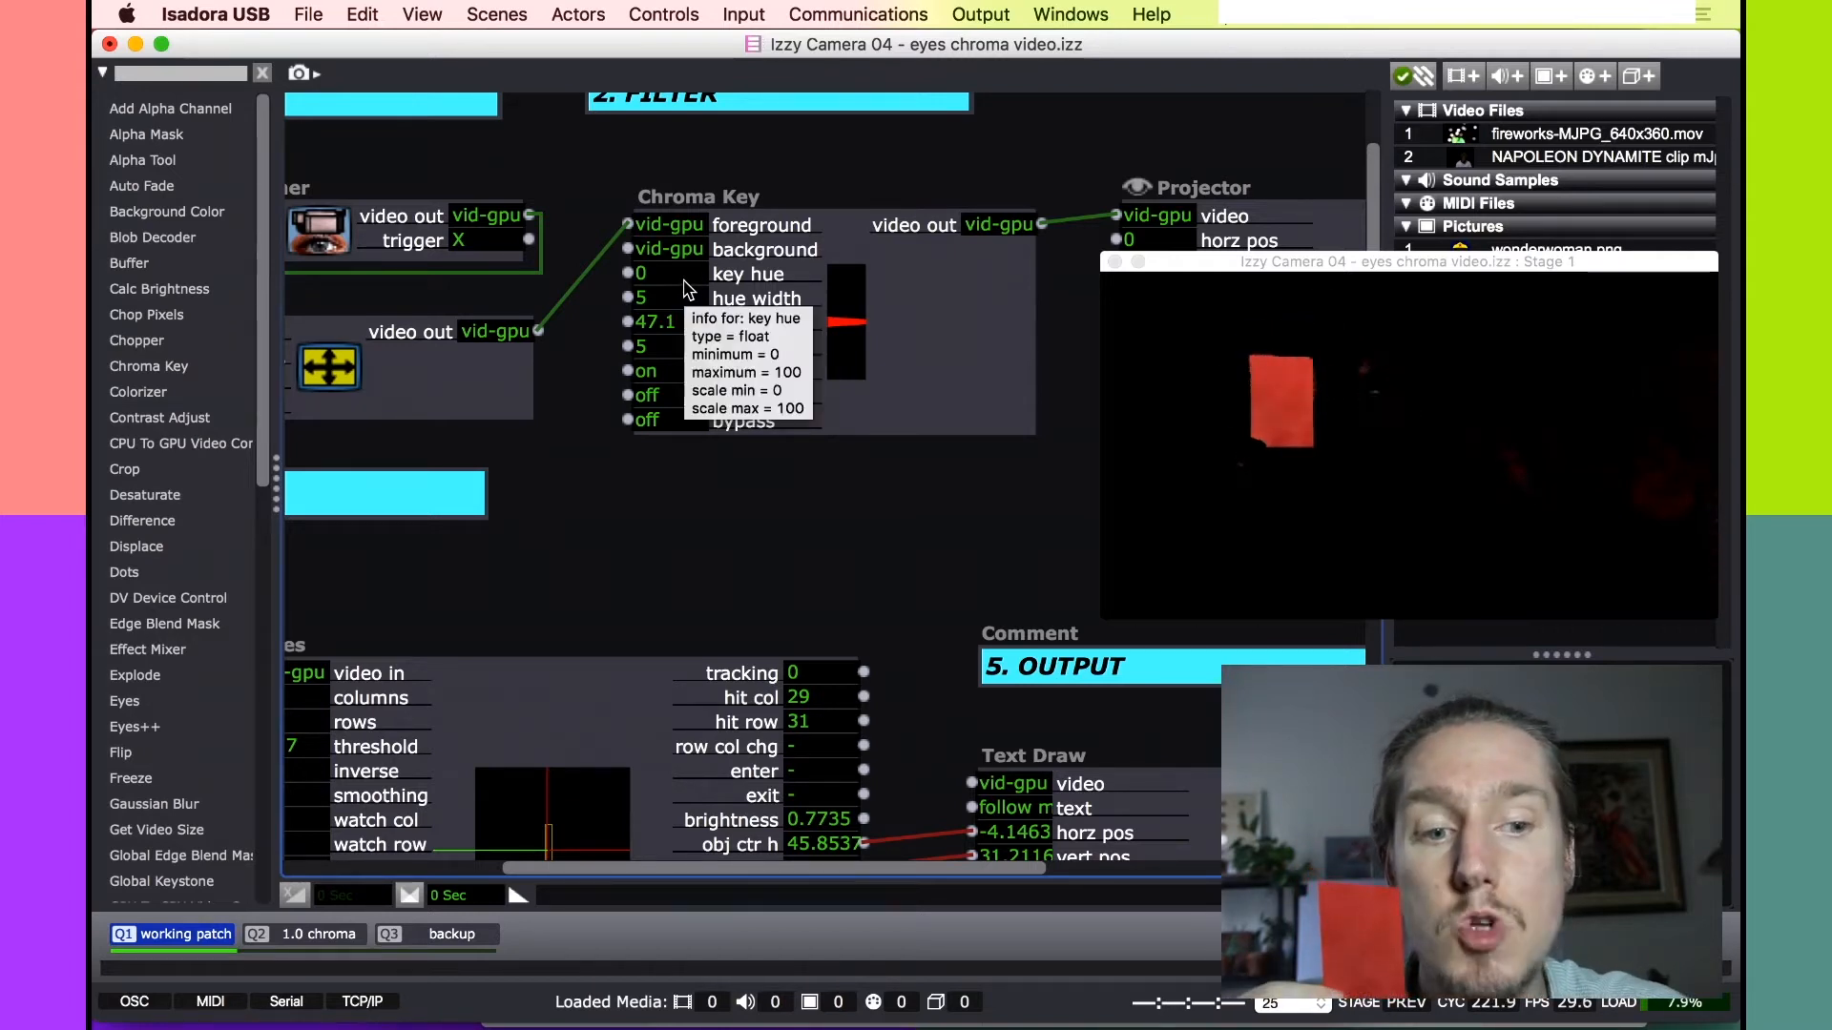
drag(671, 334, 683, 258)
Connect the Chroma Key video output to the Eyes actor's video input in the Measure section.
scroll(720, 496, left, 3)
scroll(720, 495, down, 1)
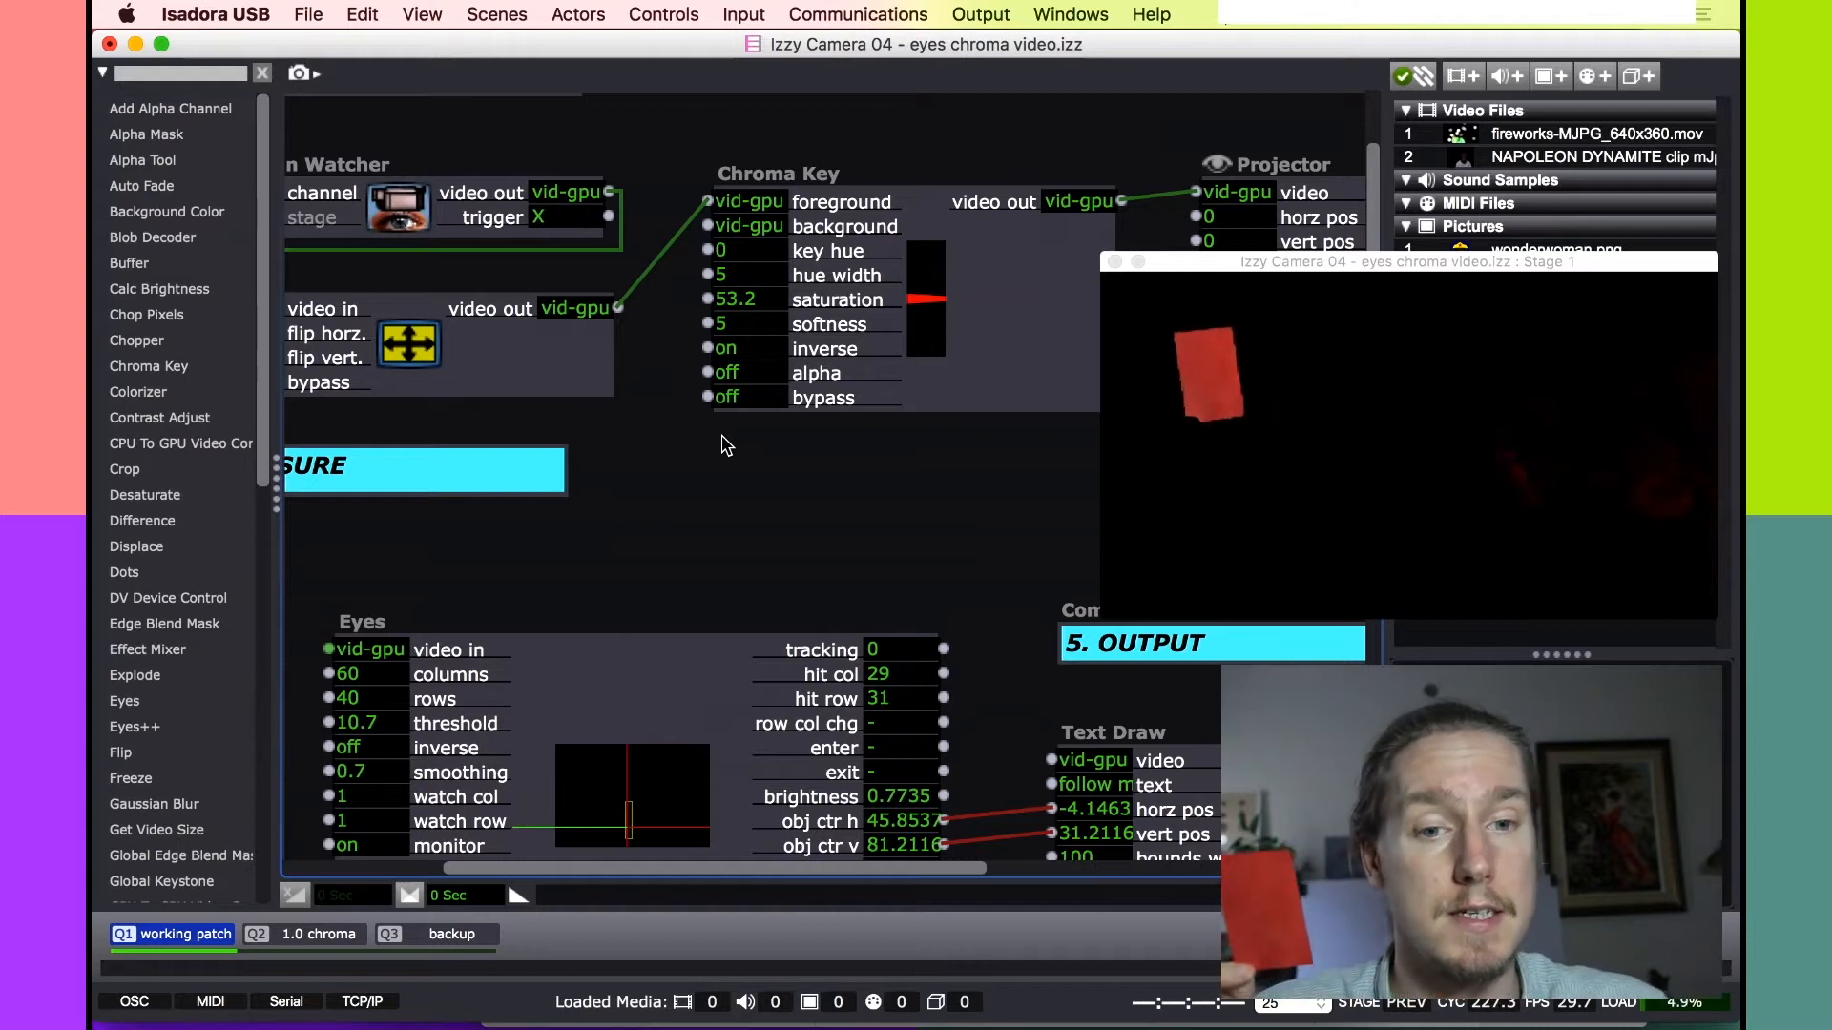
key(super+minus)
scroll(754, 458, right, 3)
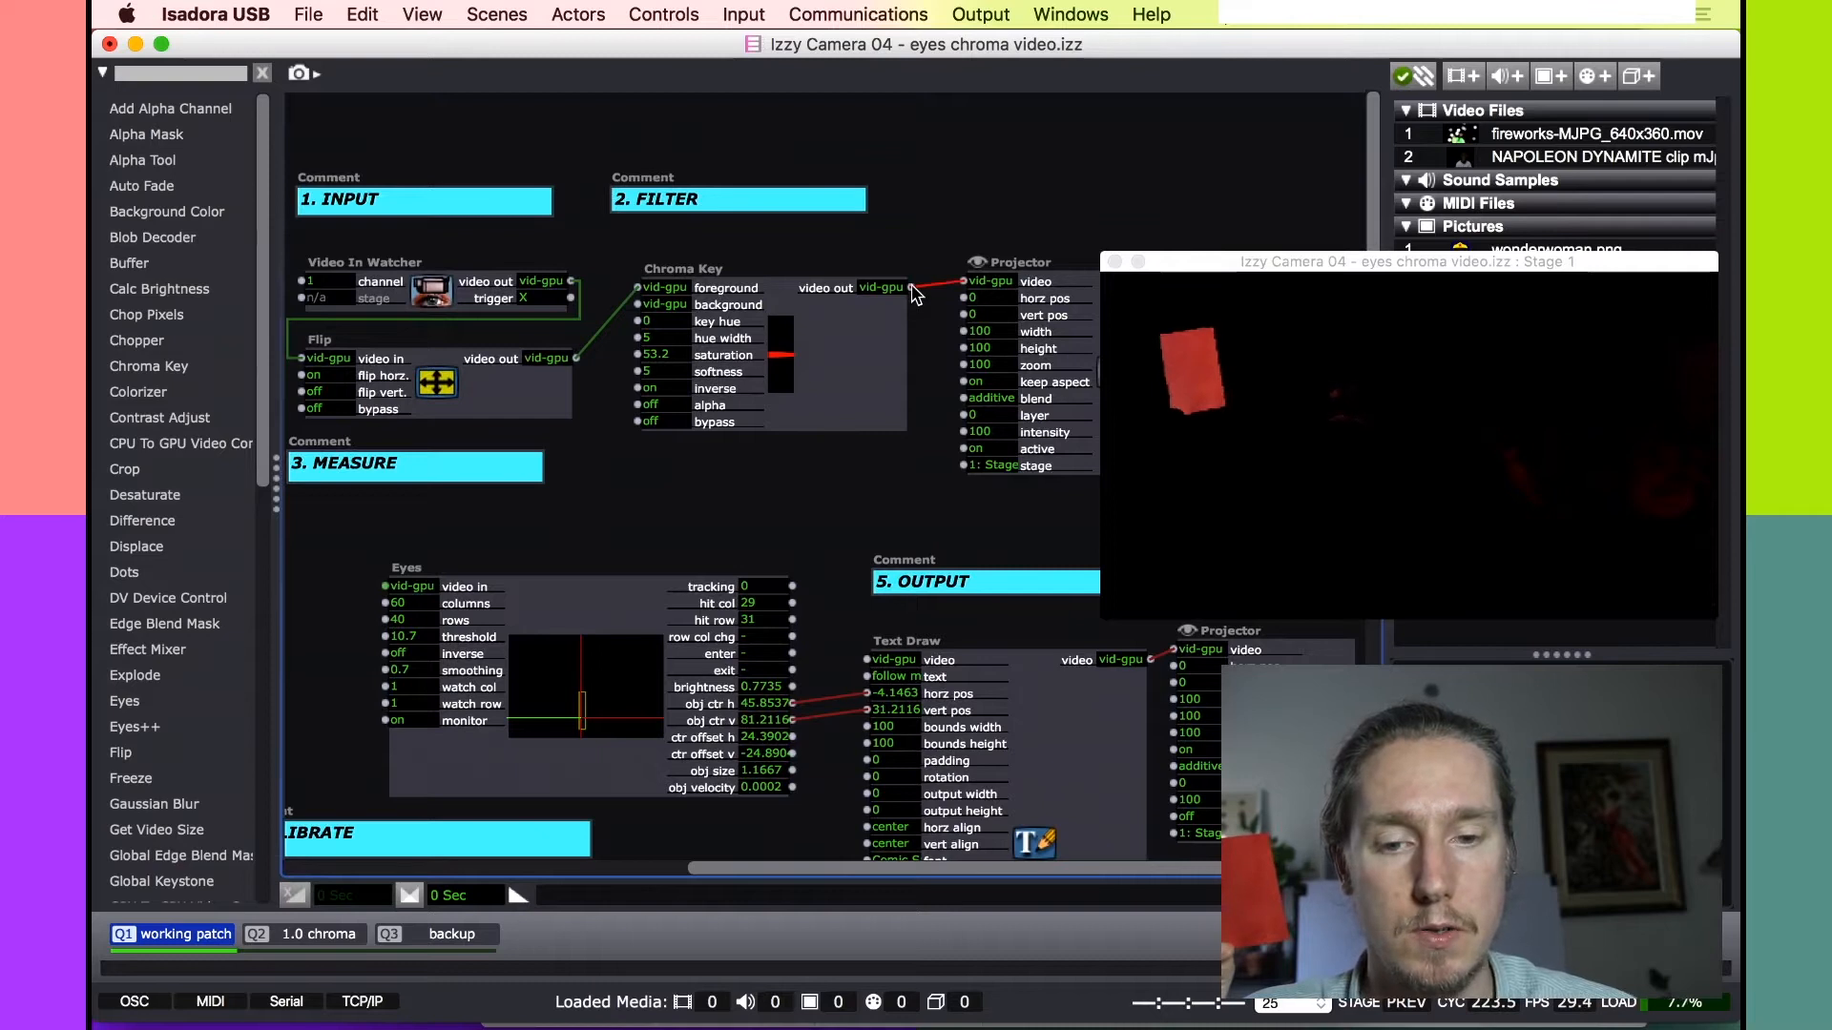
drag(902, 289, 933, 493)
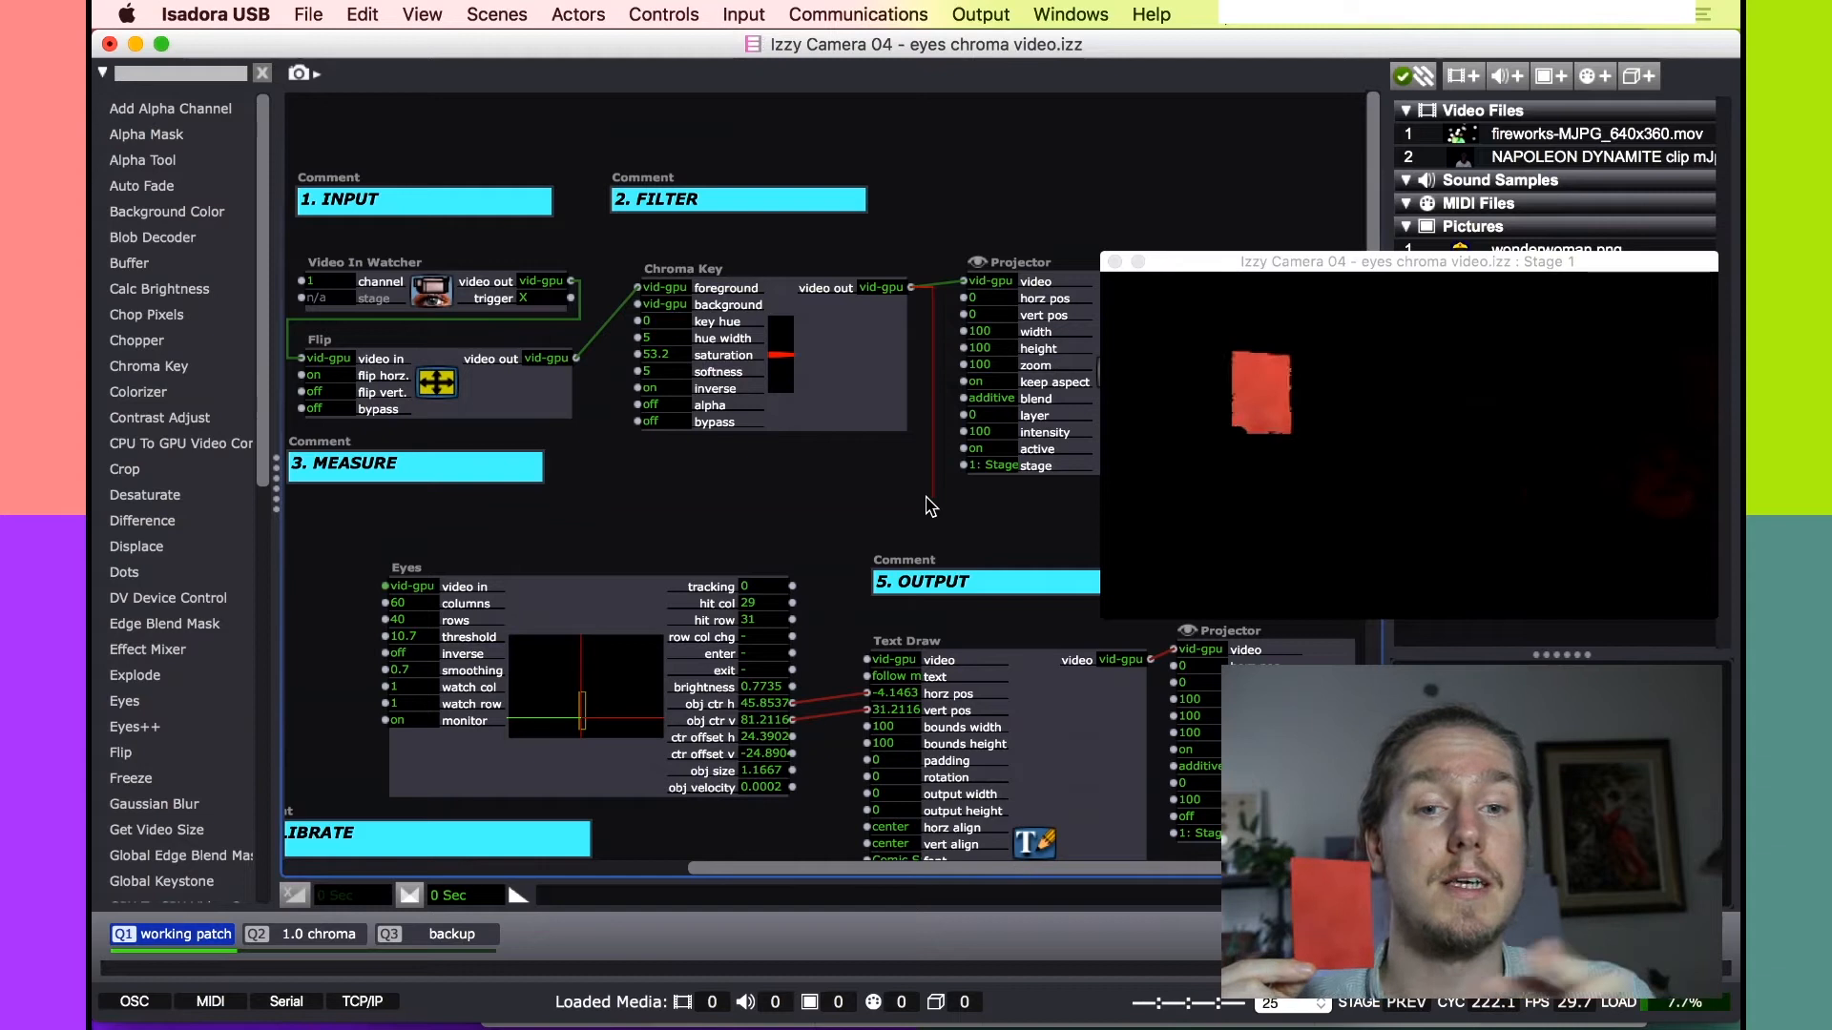
drag(933, 531, 386, 594)
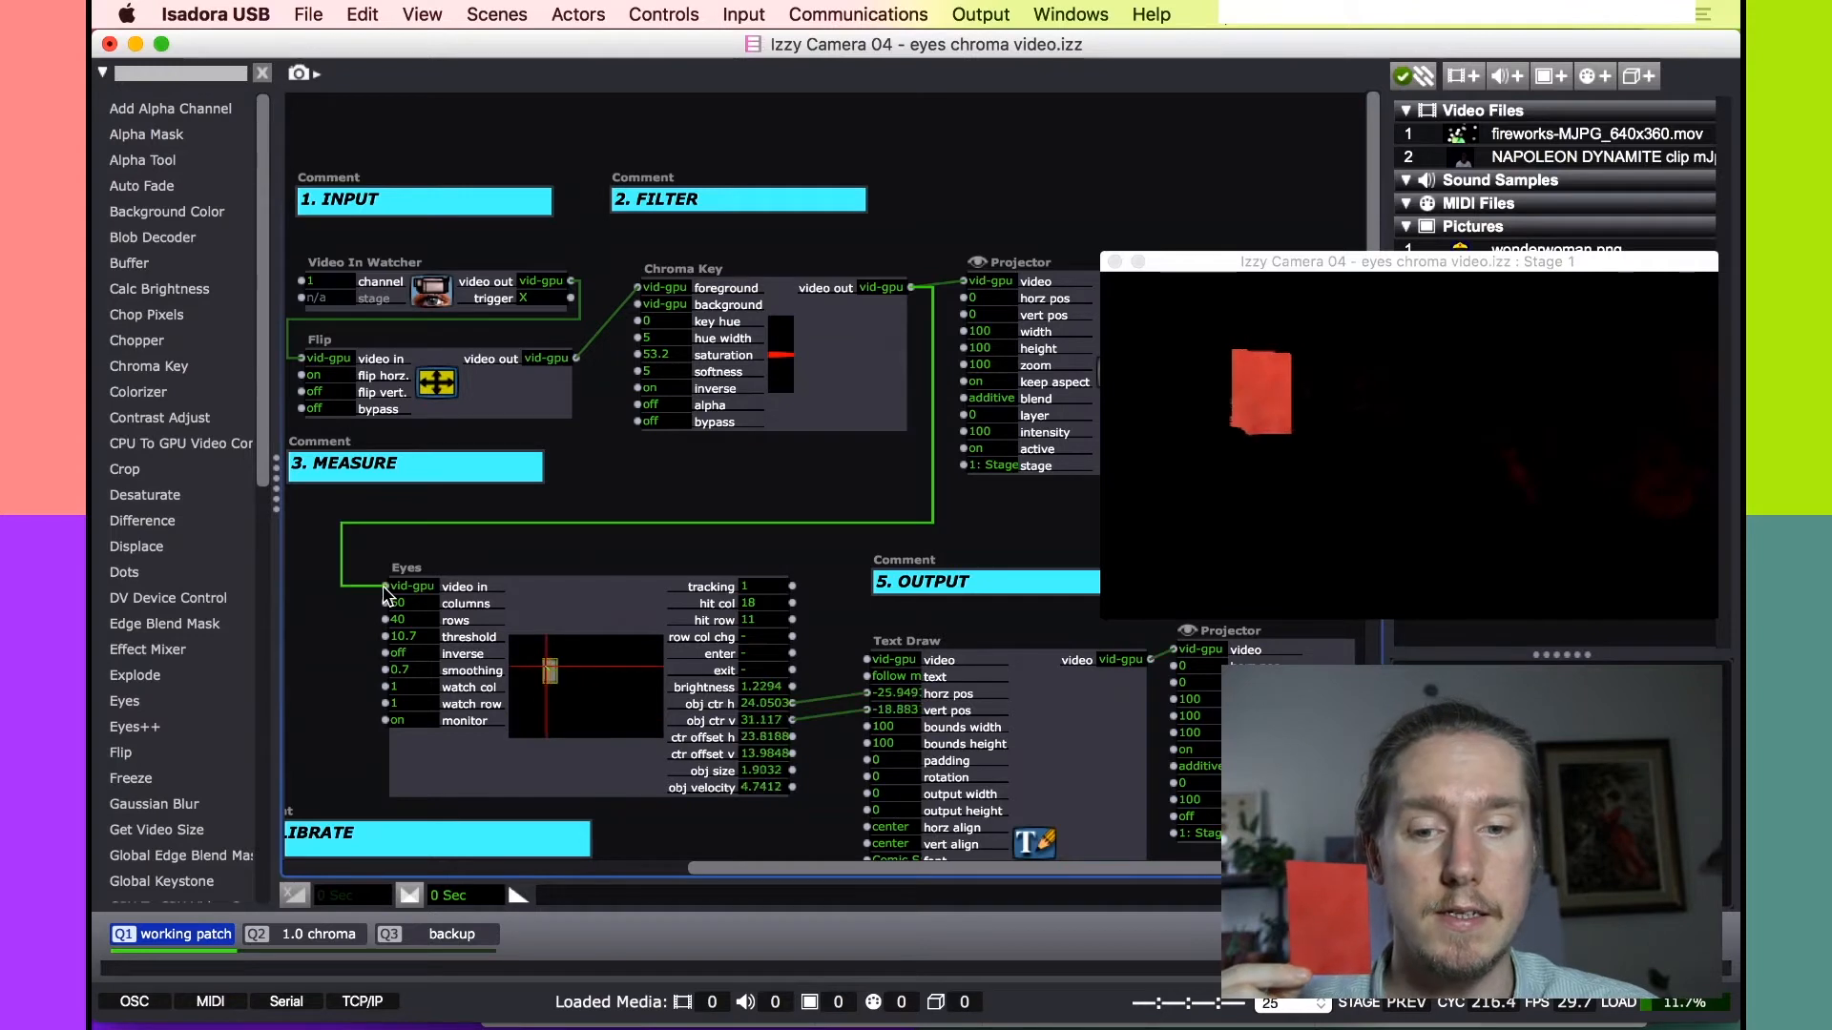
Set the Eyes actor's threshold to 11.1 so its tracking box fits the red card.
click(560, 553)
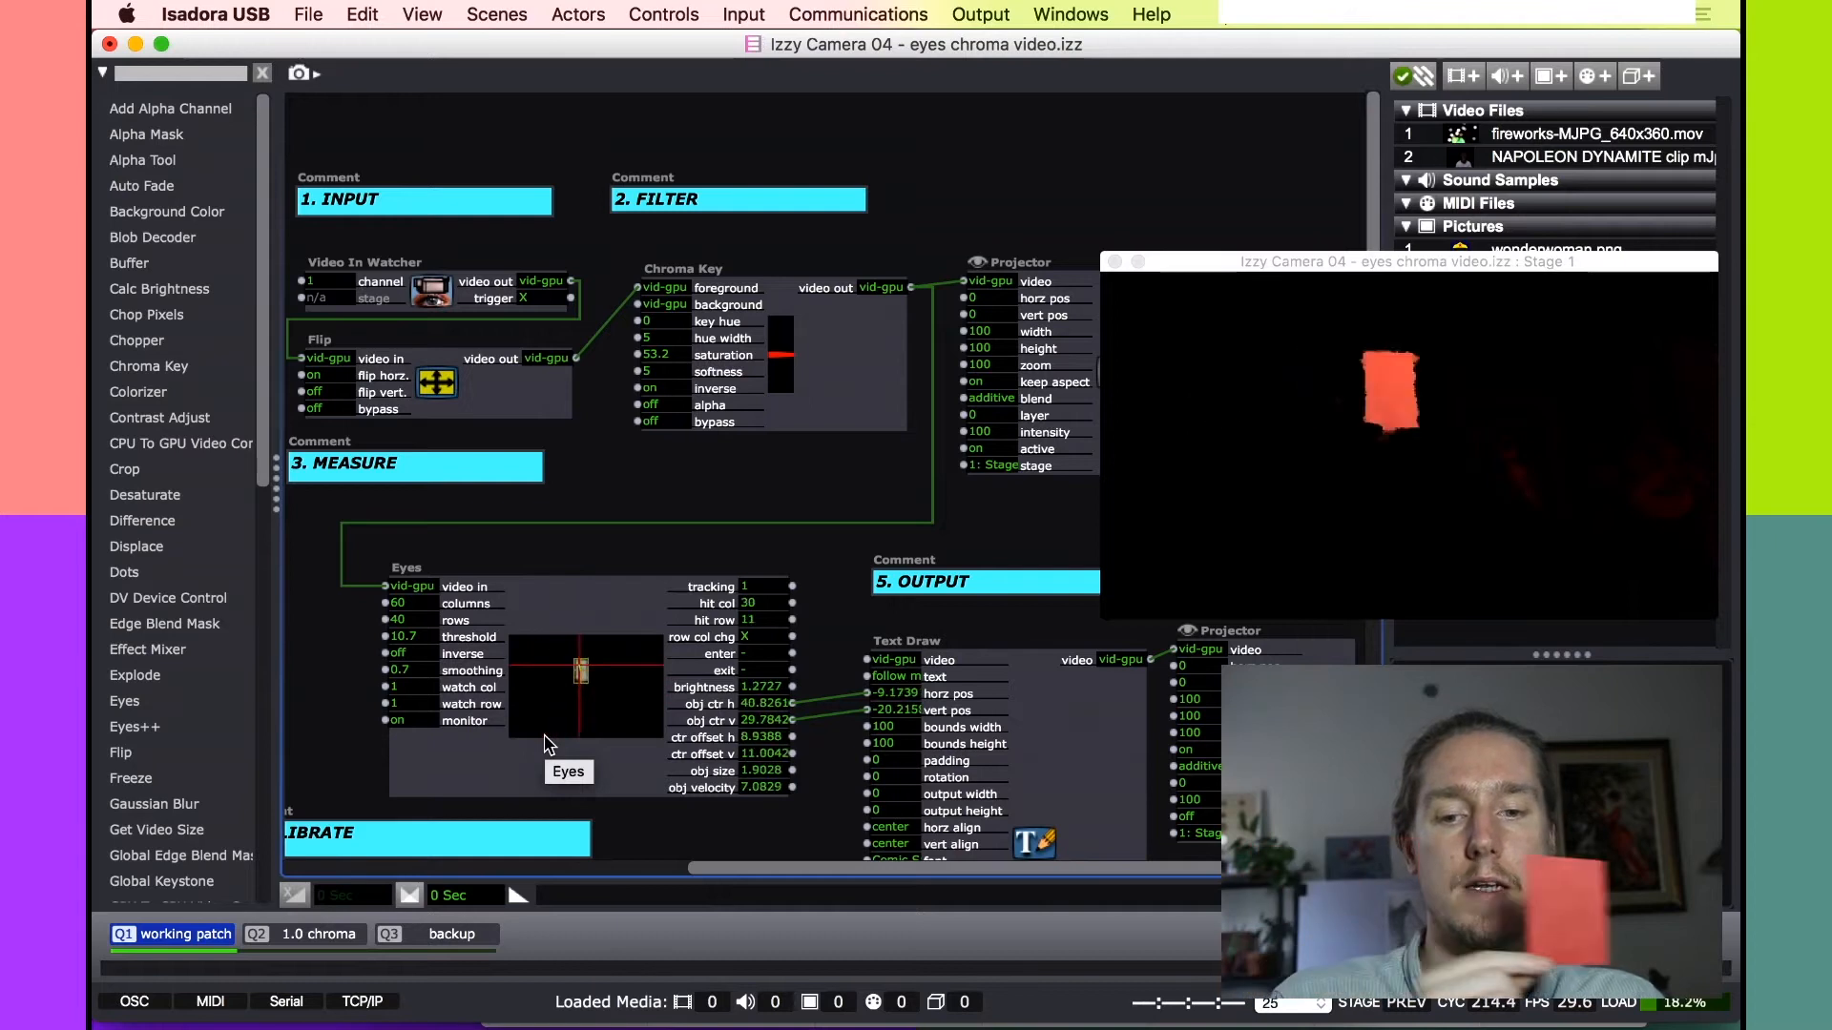
scroll(548, 745, up, 5)
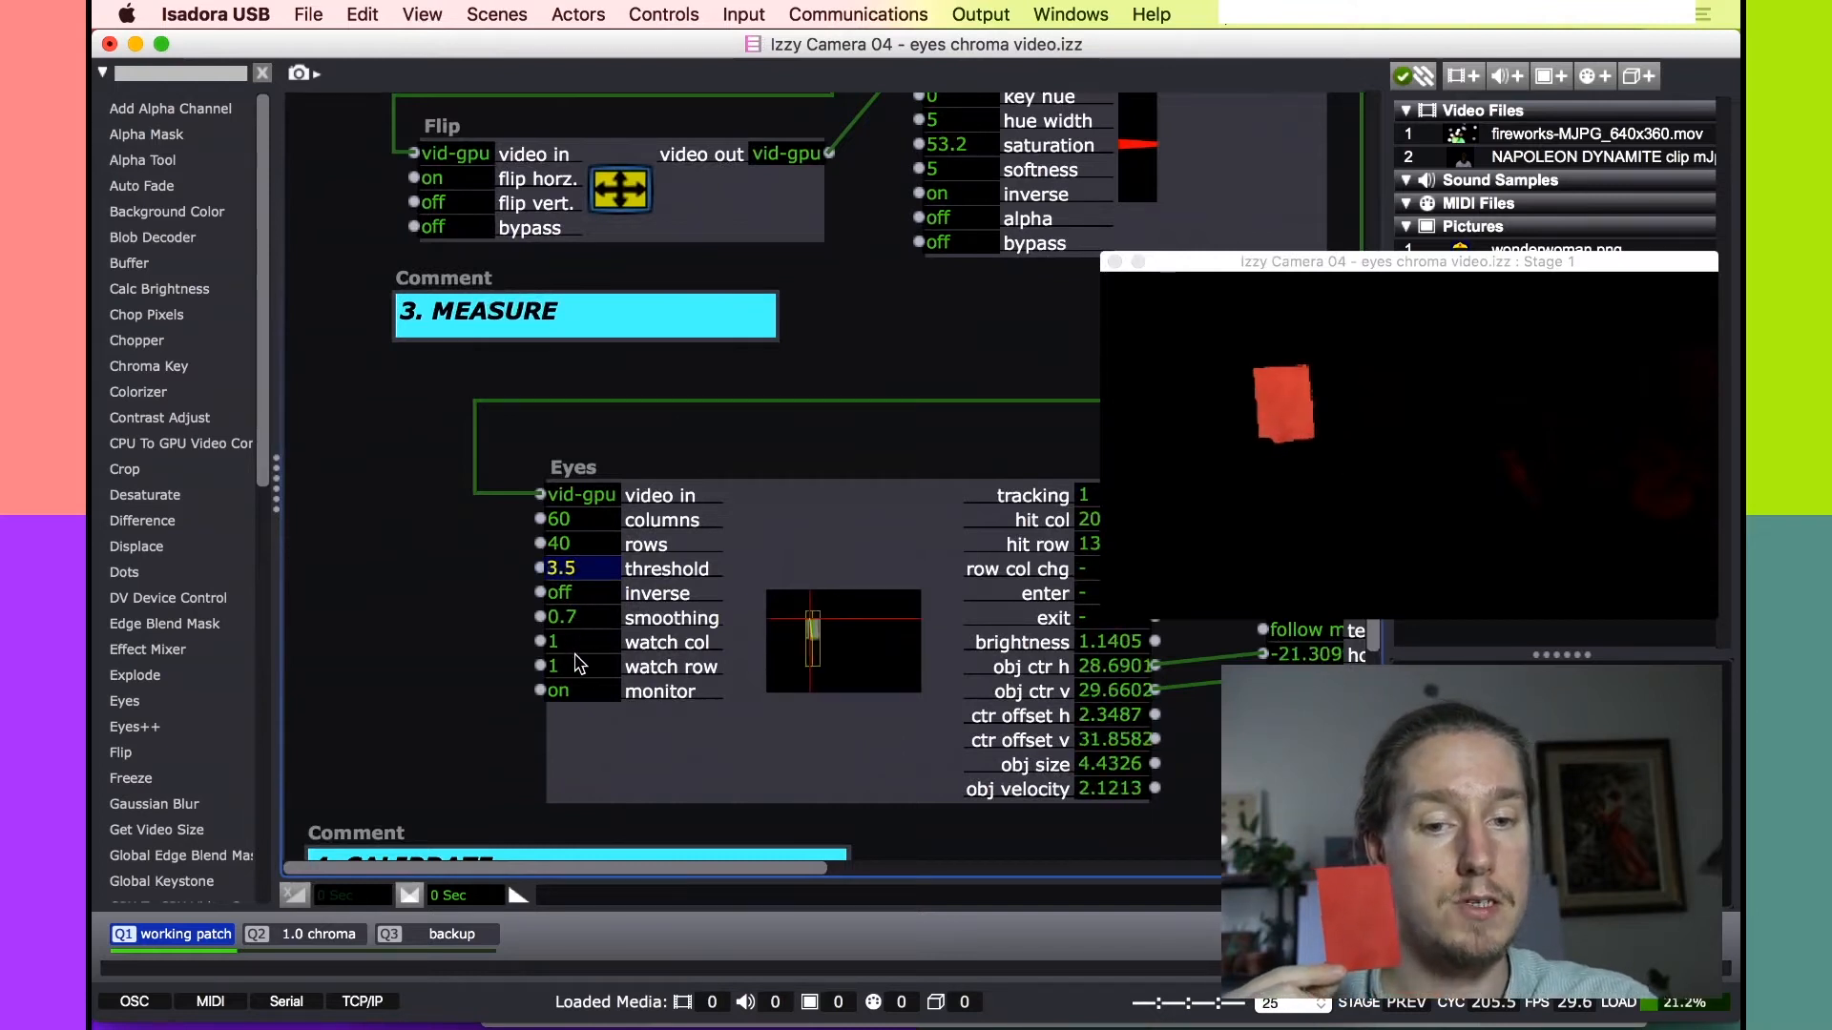
drag(576, 655, 575, 675)
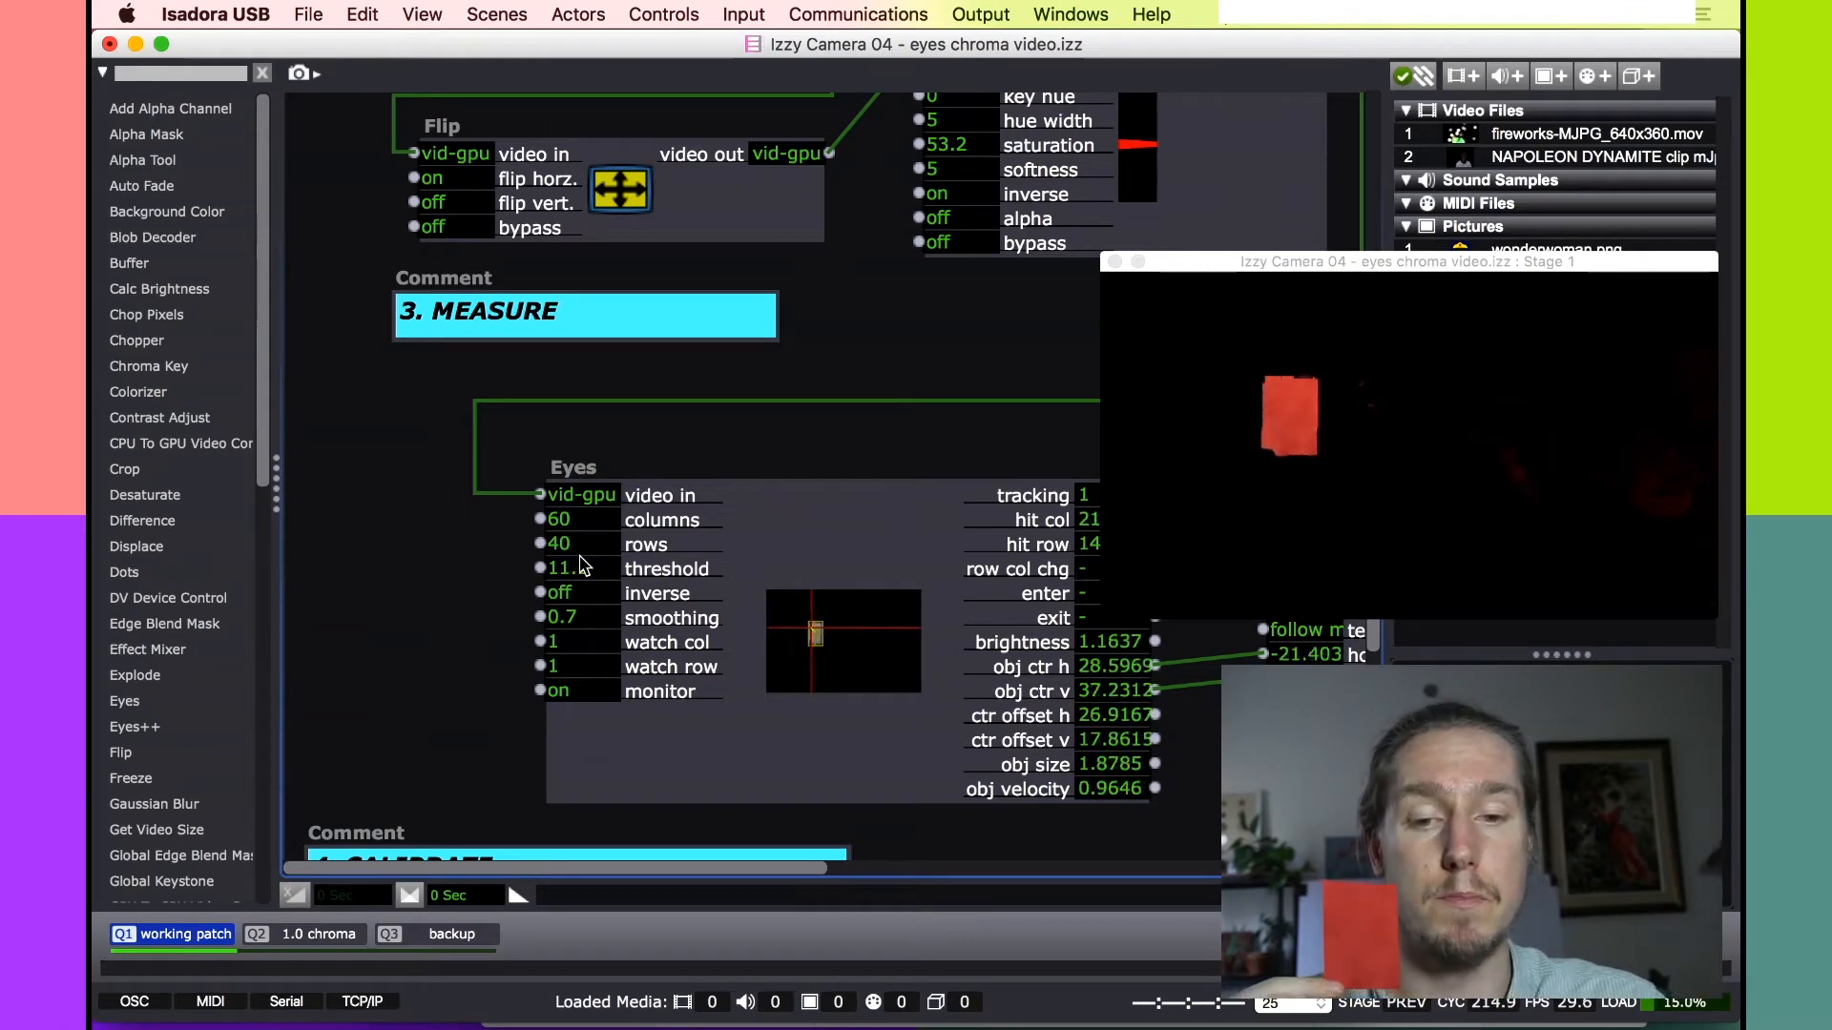
Examine the Eyes actor's smoothing and its horizontal and vertical object centre outputs feeding the Text Draw position.
scroll(397, 579, right, 5)
scroll(397, 579, down, 1)
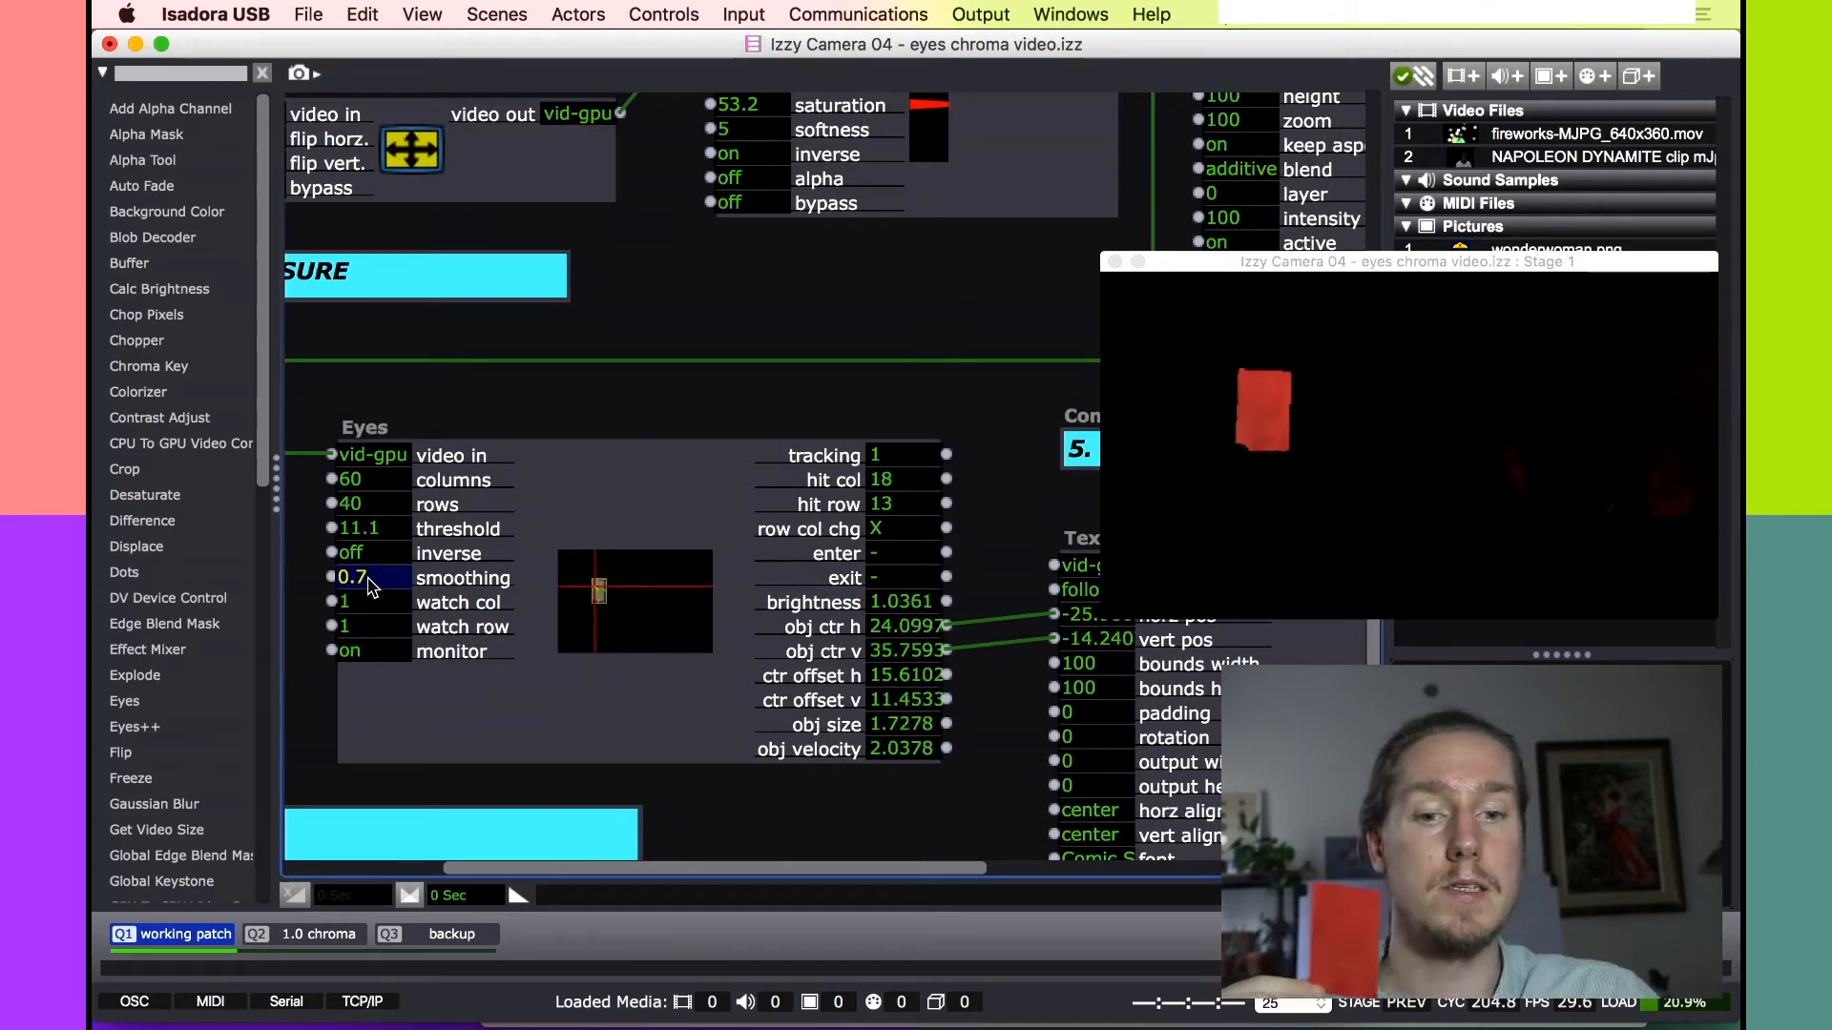
scroll(605, 413, right, 7)
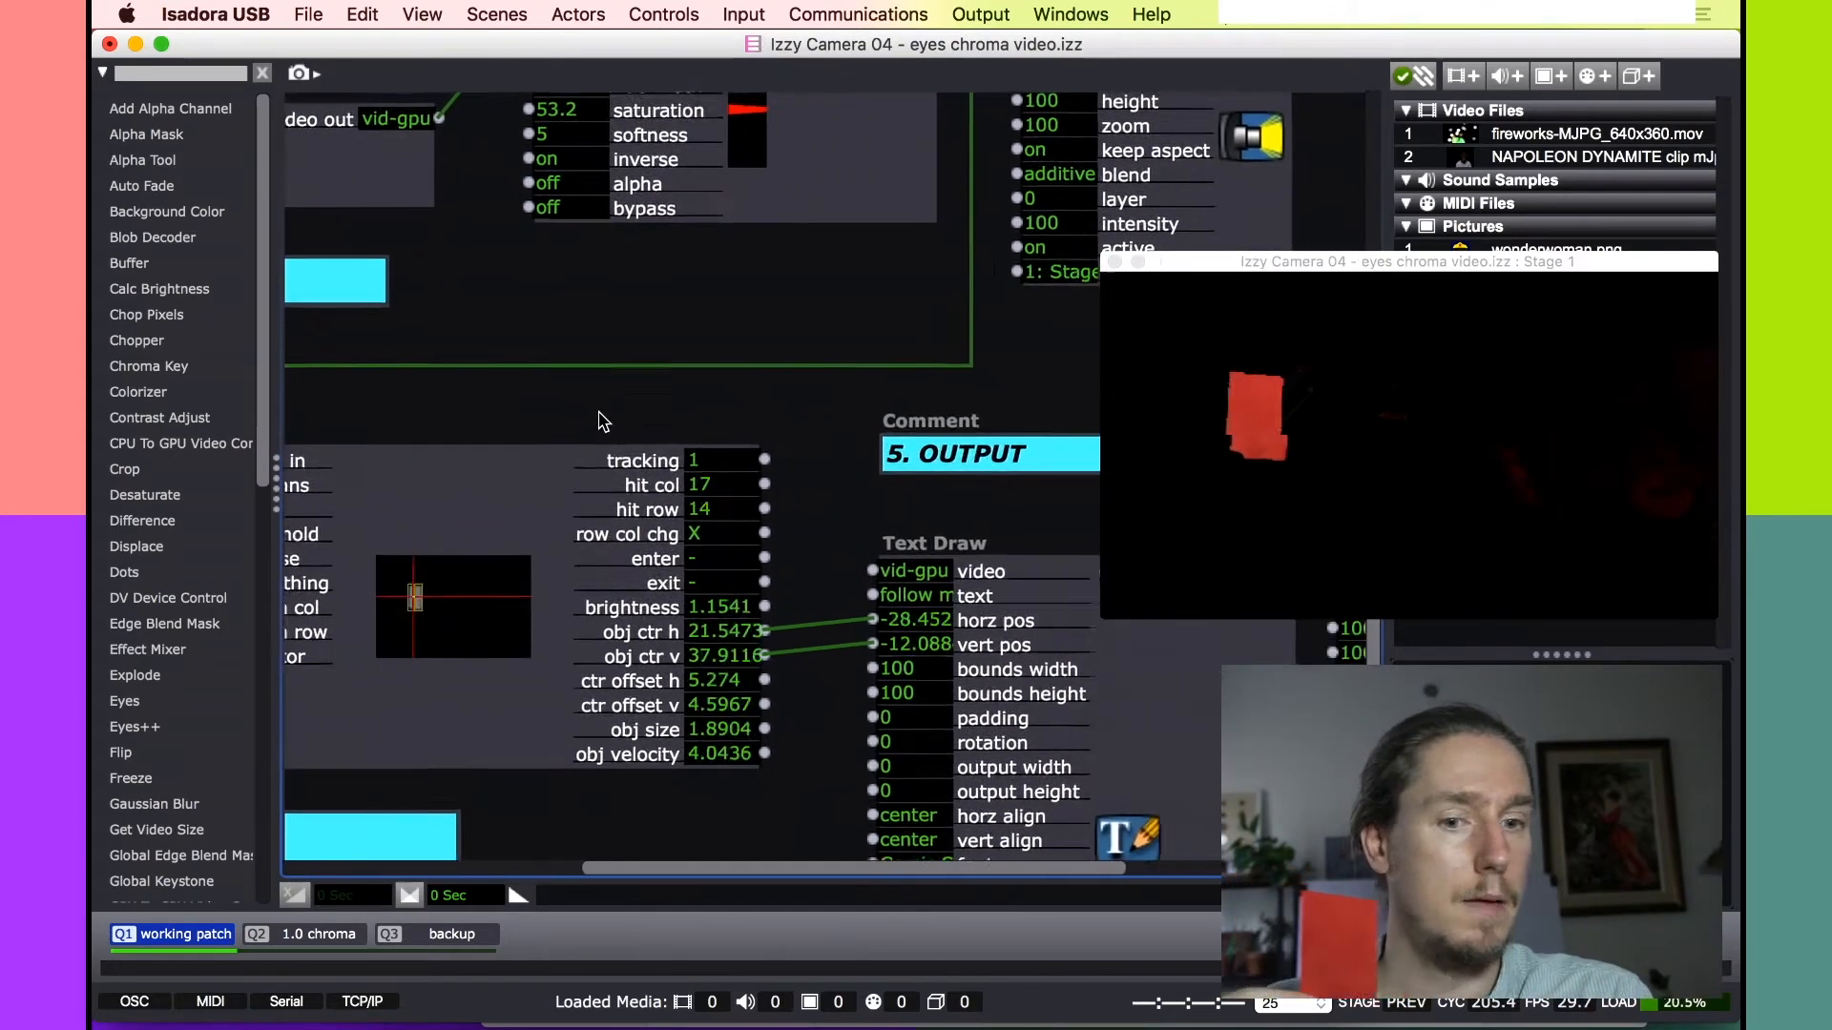
scroll(603, 421, left, 8)
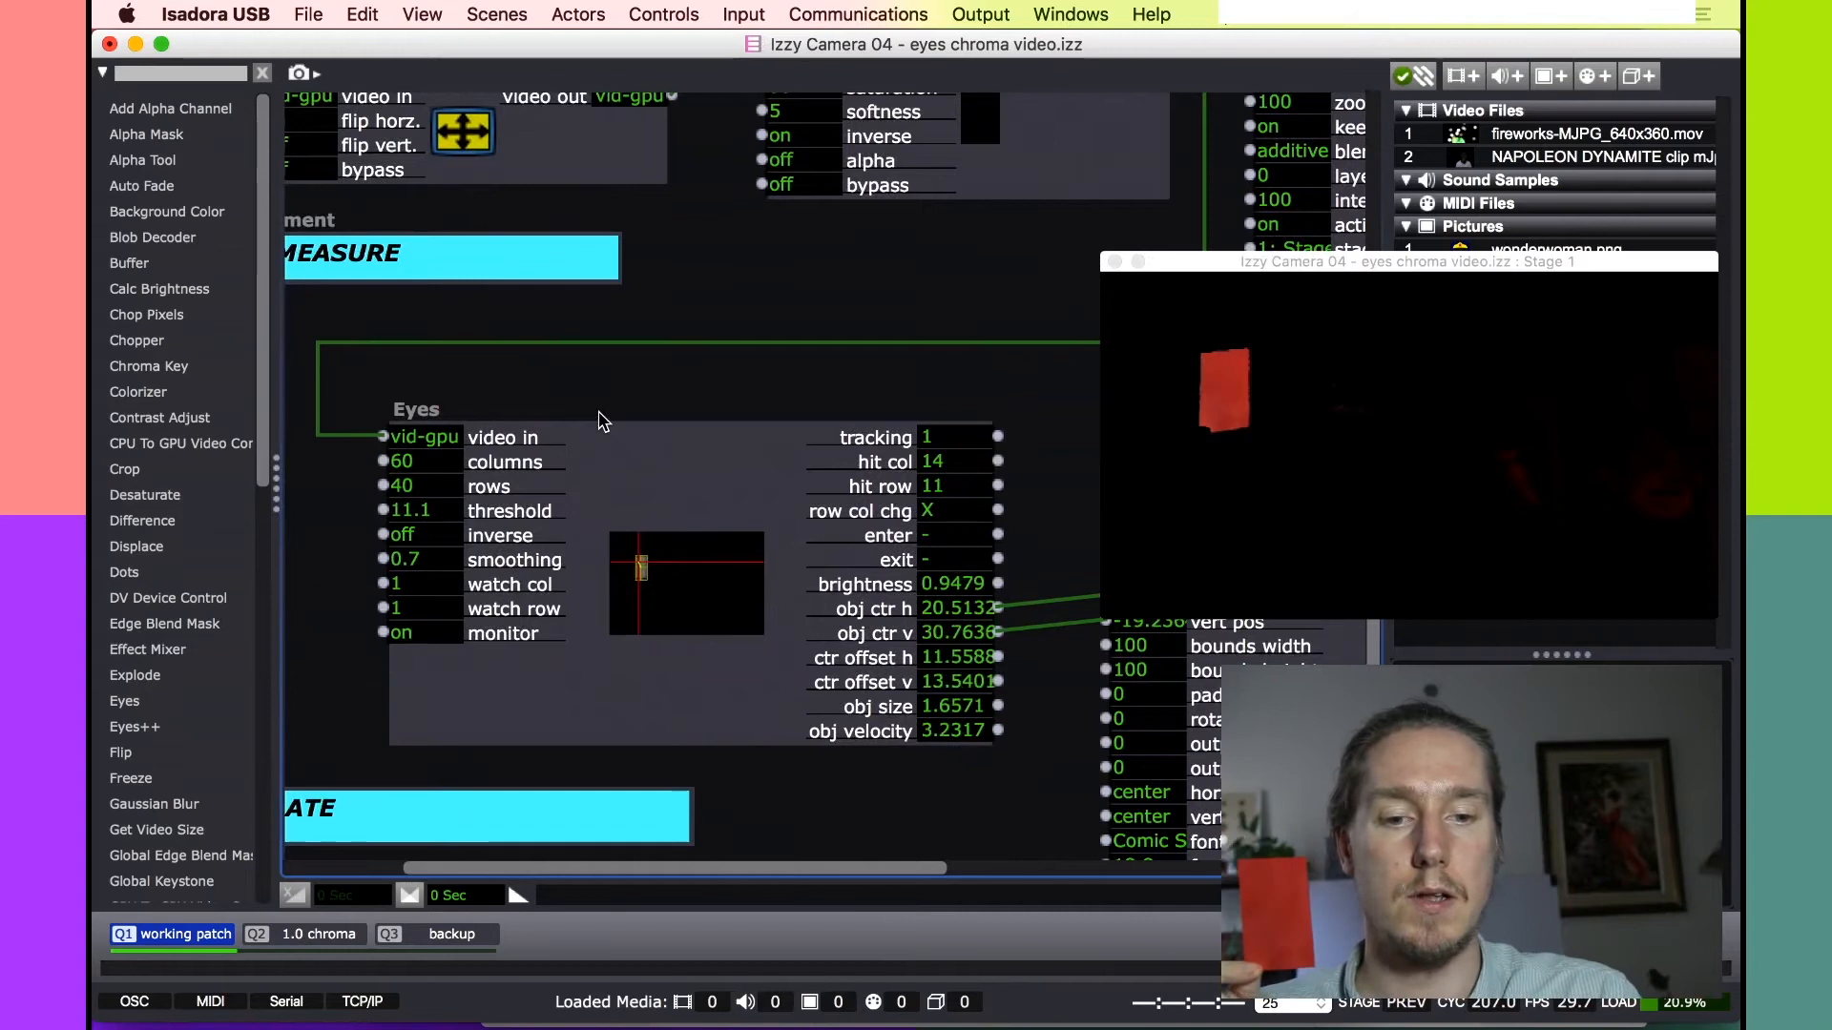
scroll(603, 421, right, 7)
scroll(858, 620, right, 3)
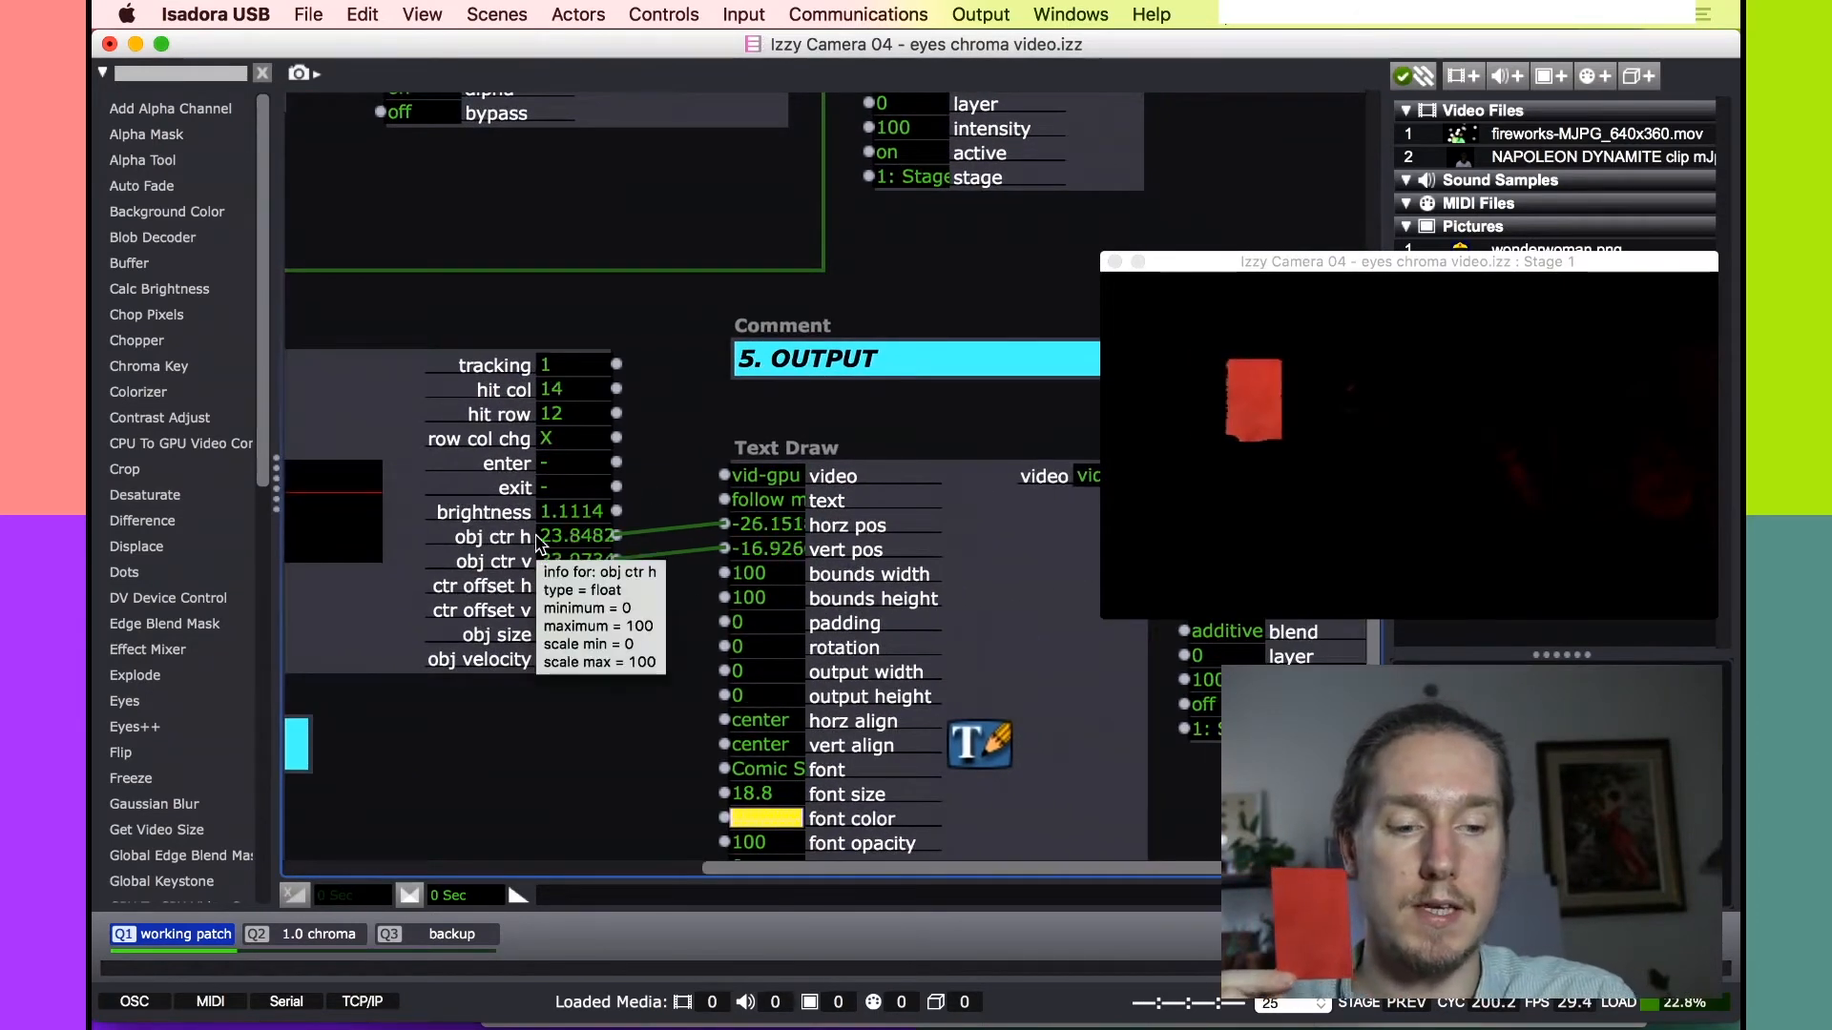
key(super+equal)
scroll(536, 536, left, 6)
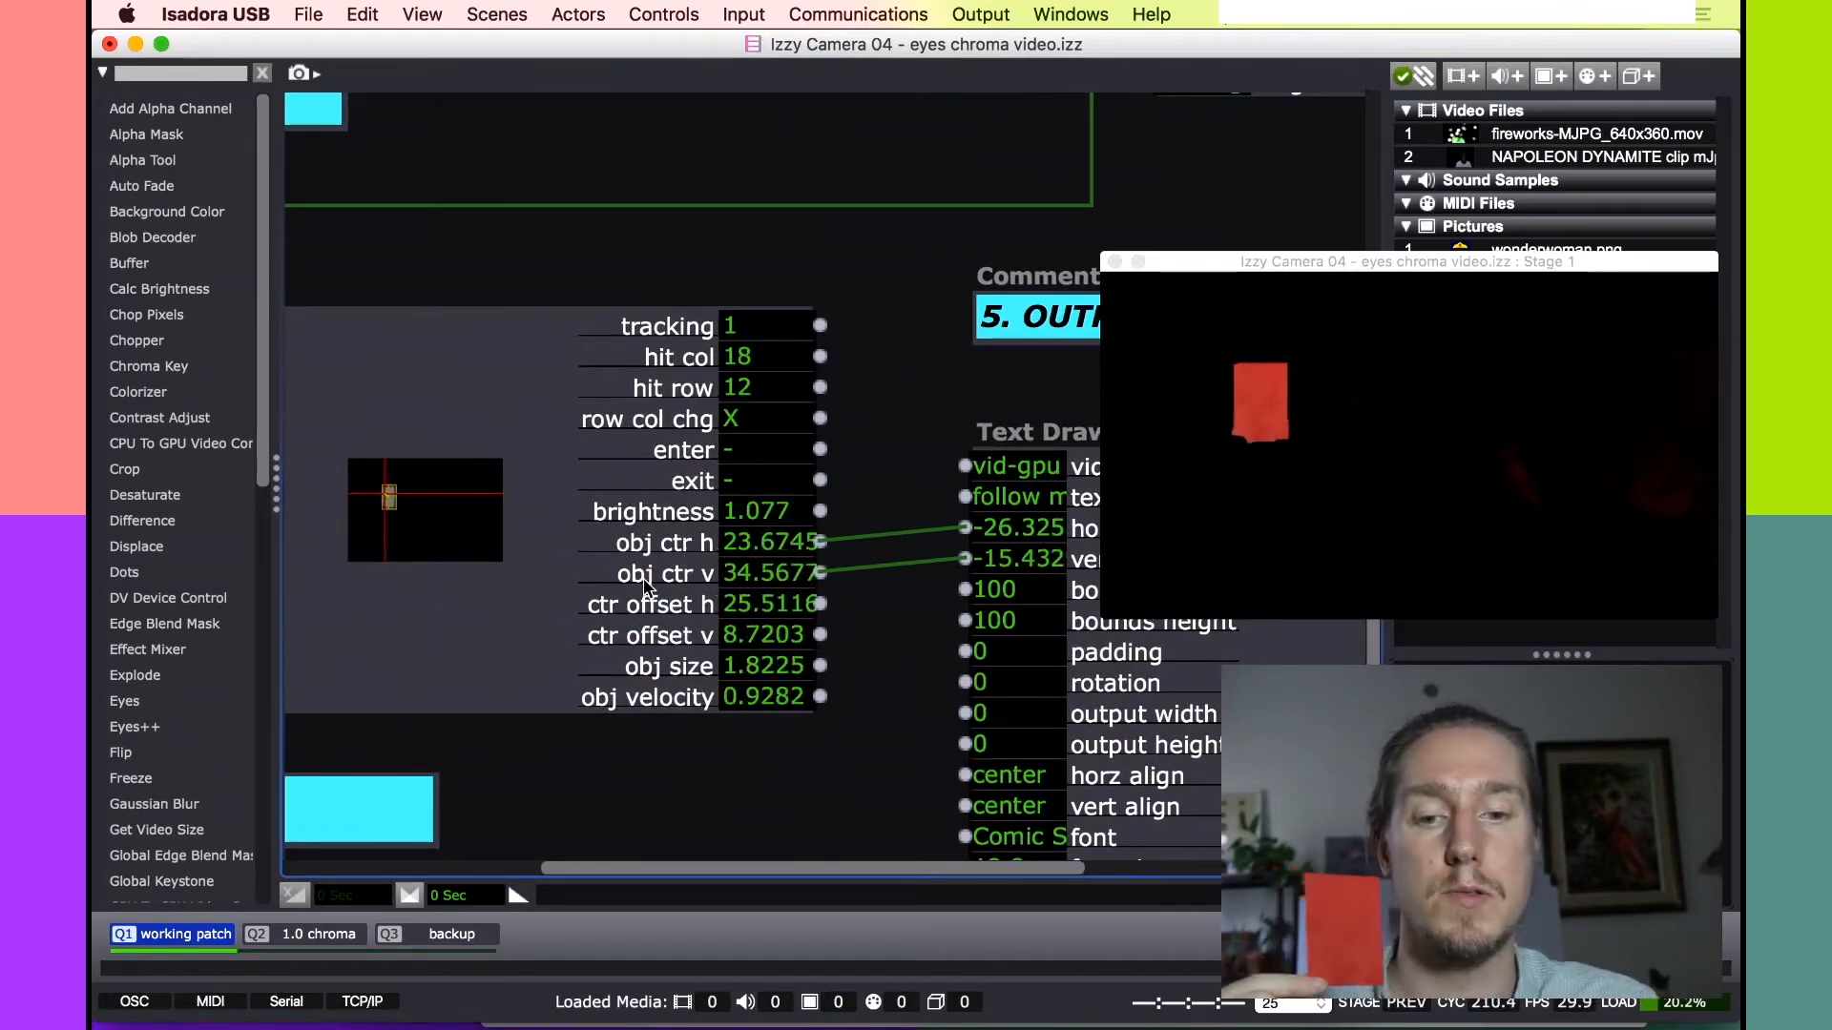
mouse_move(777, 583)
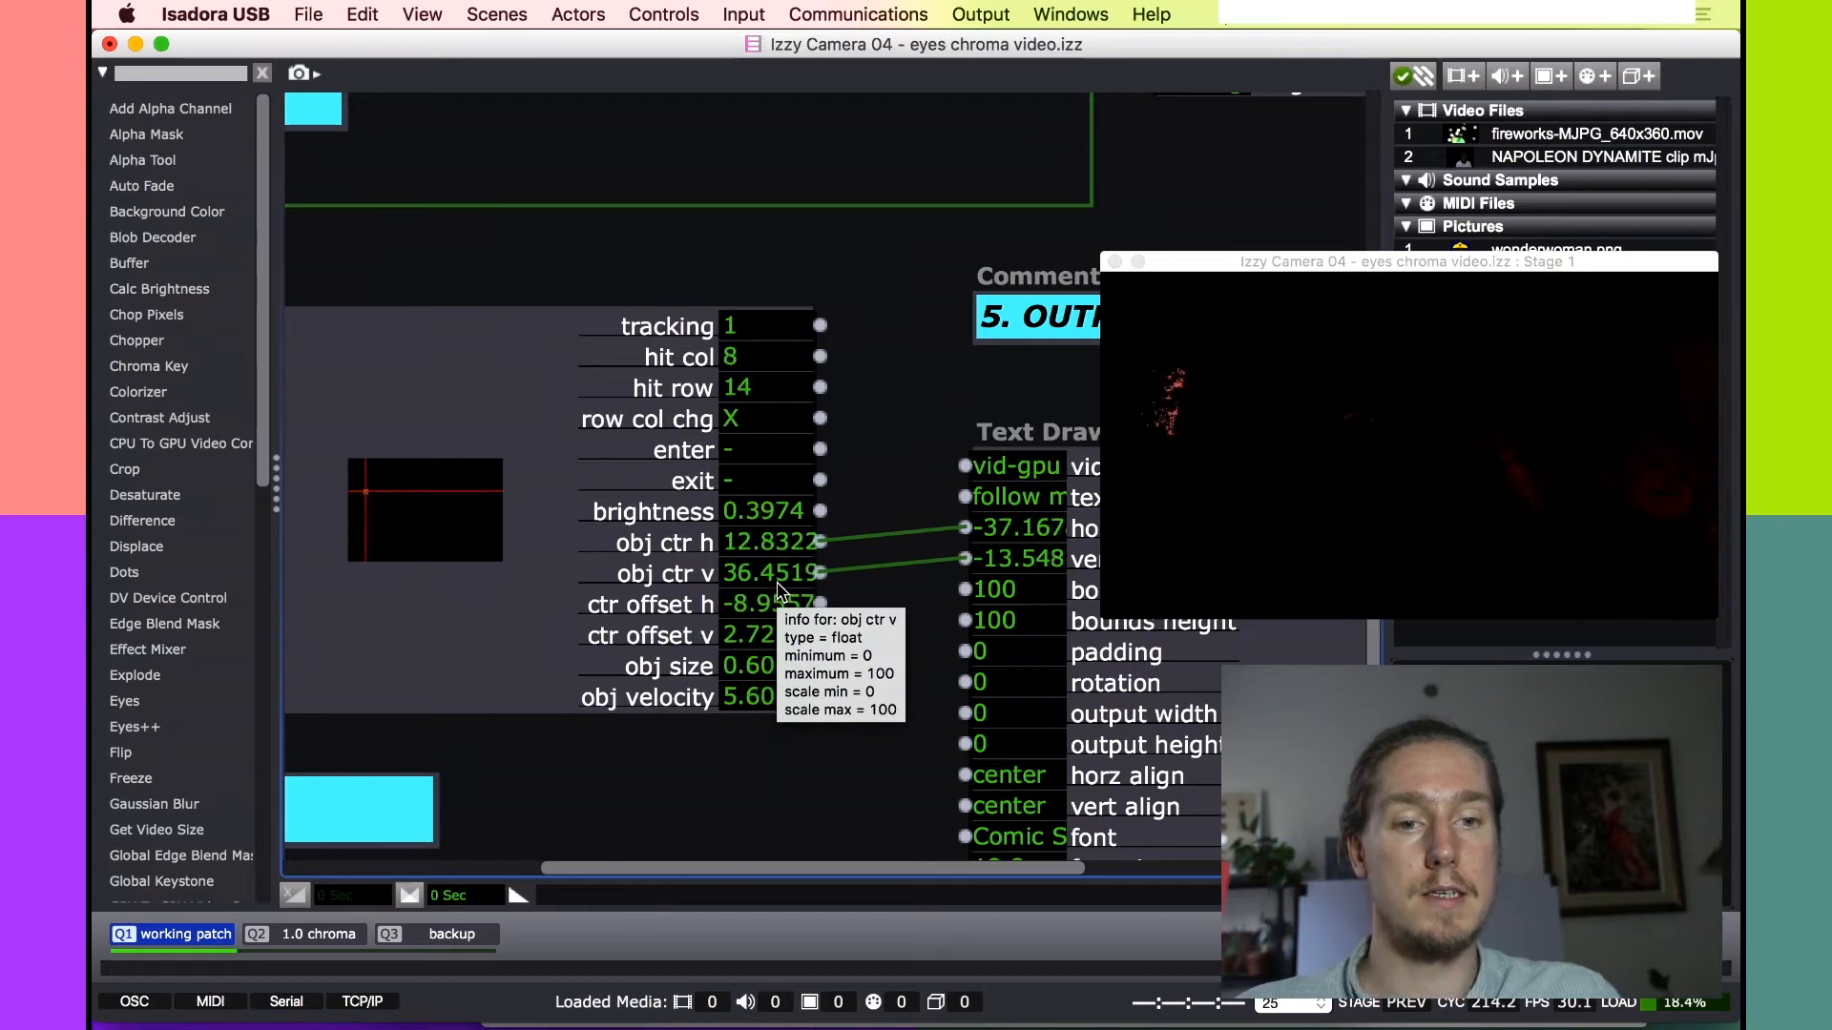
Lower the Chroma Key saturation to 41.3.
scroll(613, 626, left, 5)
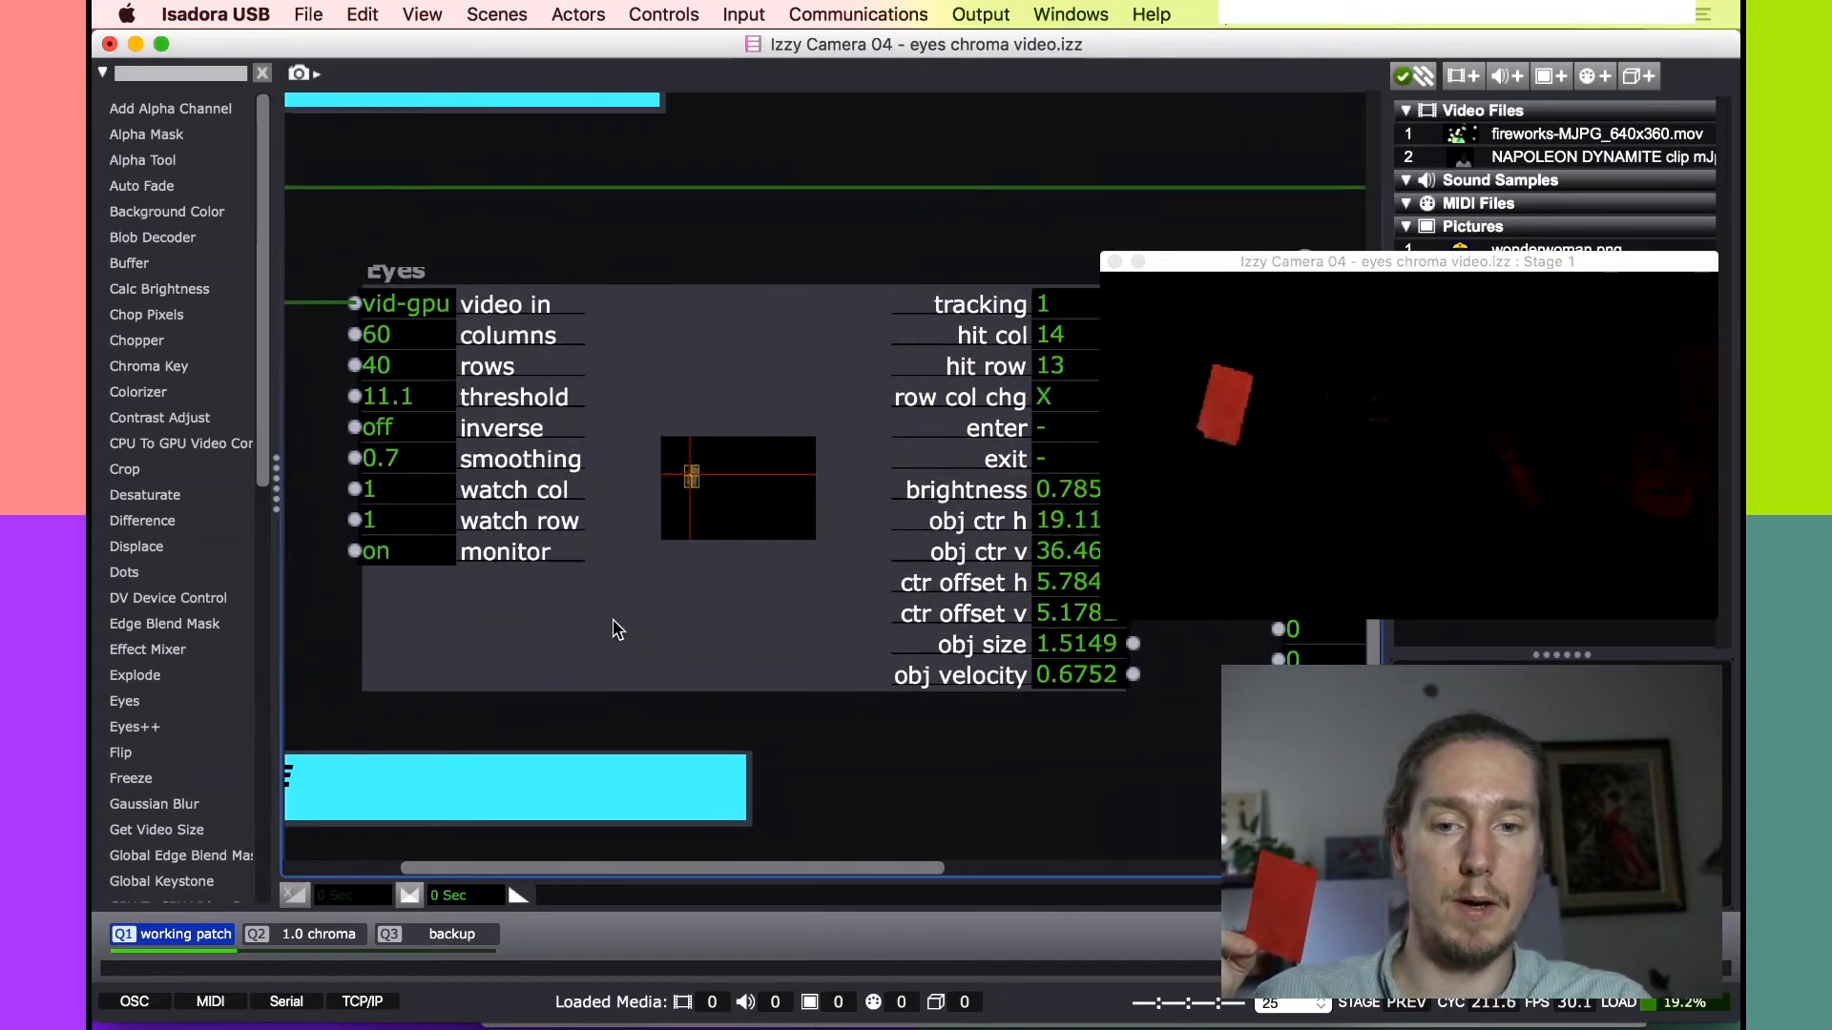
scroll(616, 628, up, 8)
drag(819, 288, 828, 417)
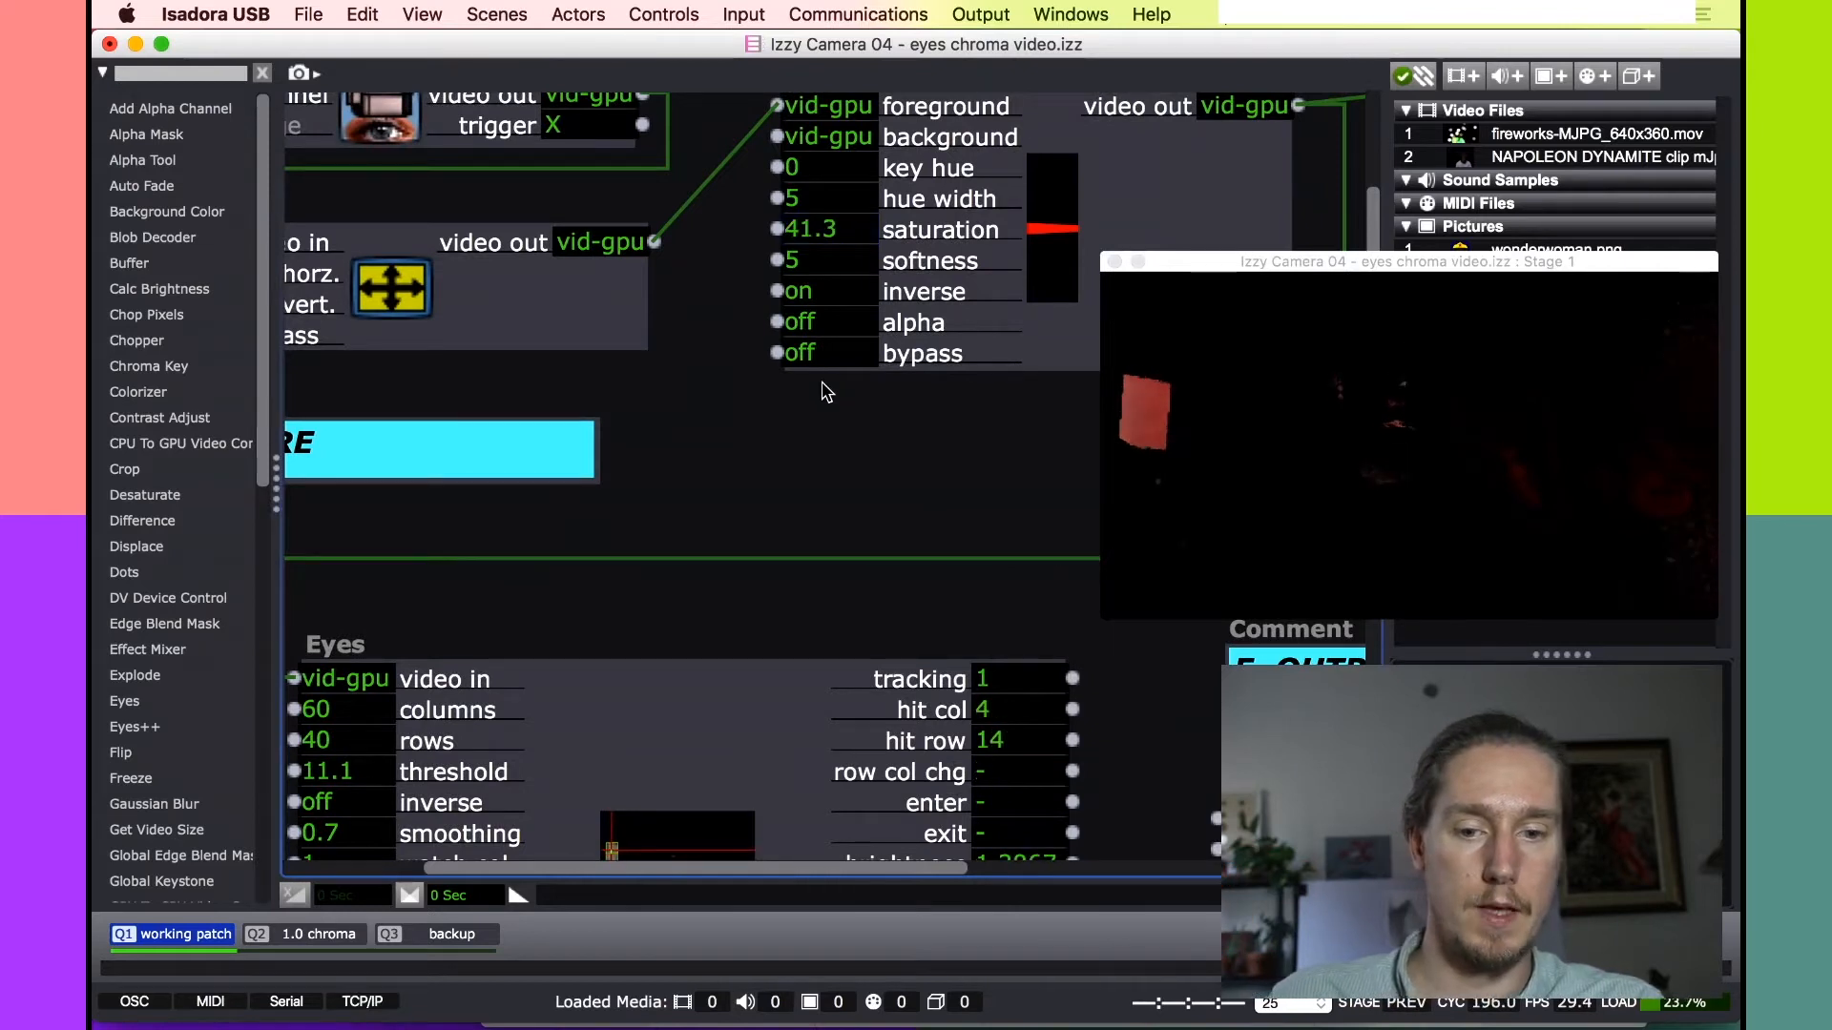
Examine the Eyes actor's object centre, centre offset and object size outputs as the red card moves across the camera image.
scroll(823, 390, down, 5)
scroll(809, 346, right, 2)
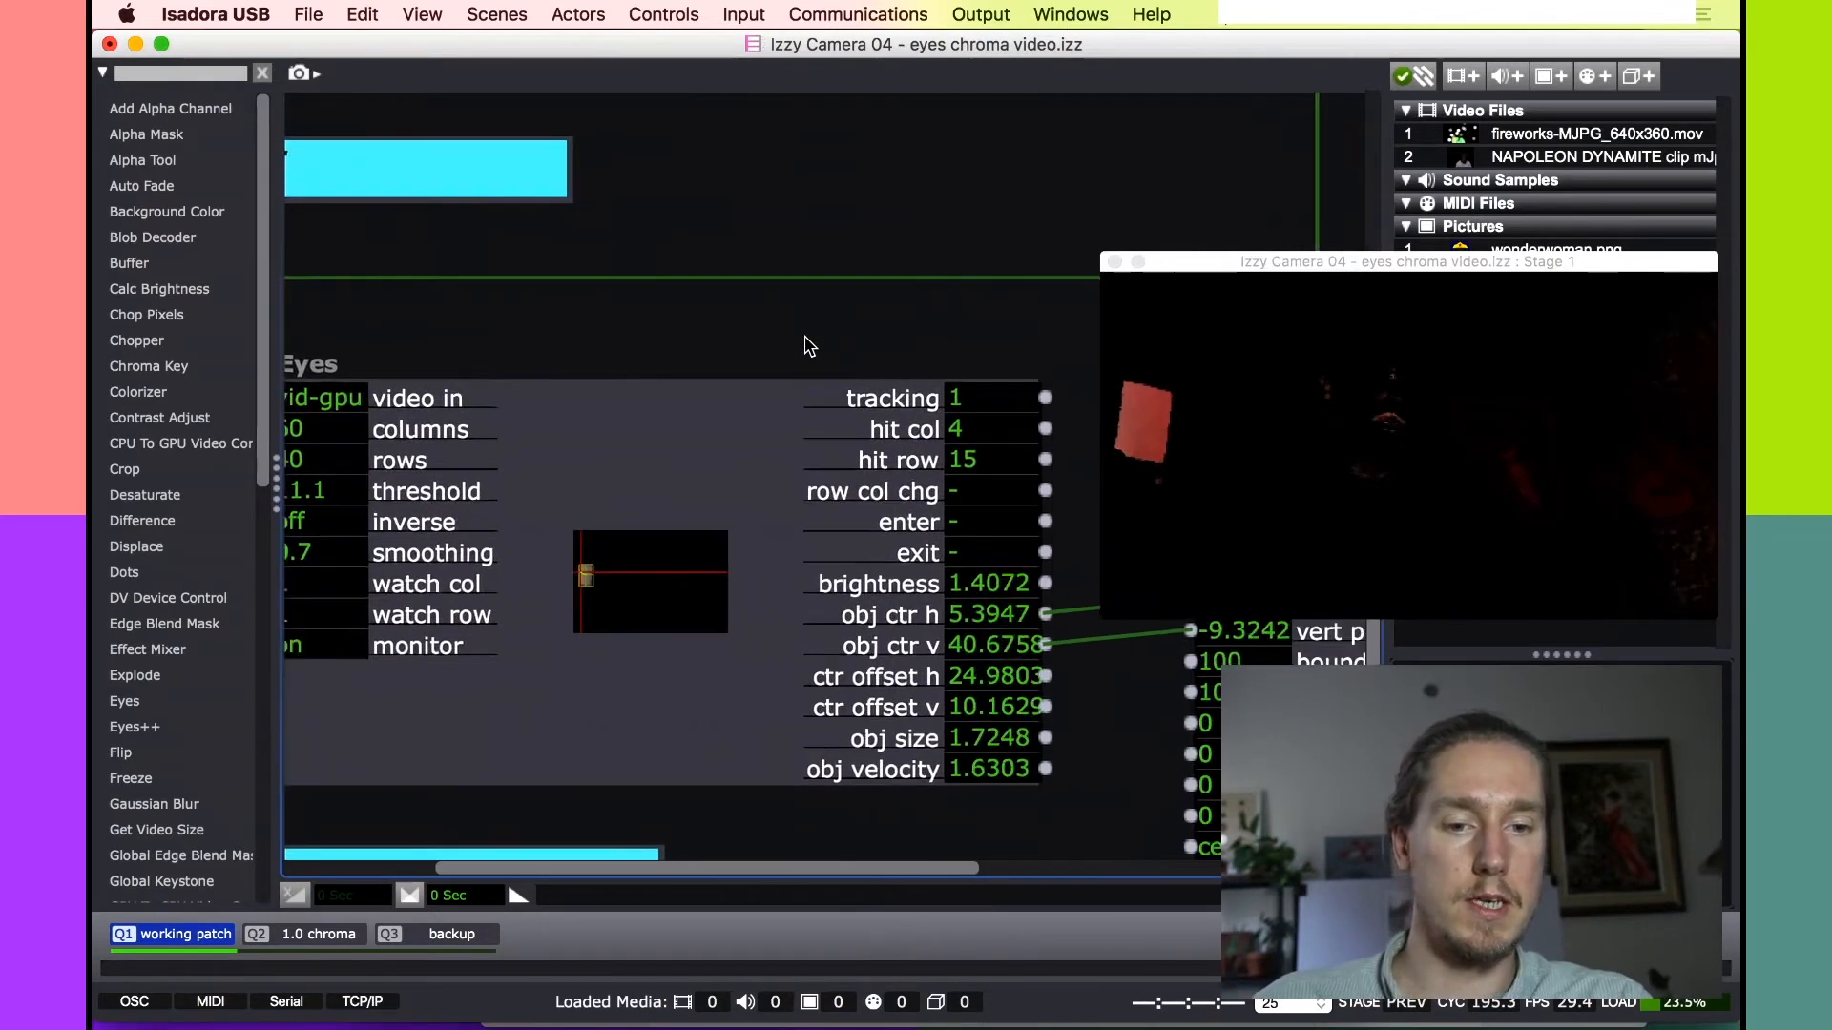
scroll(809, 345, right, 2)
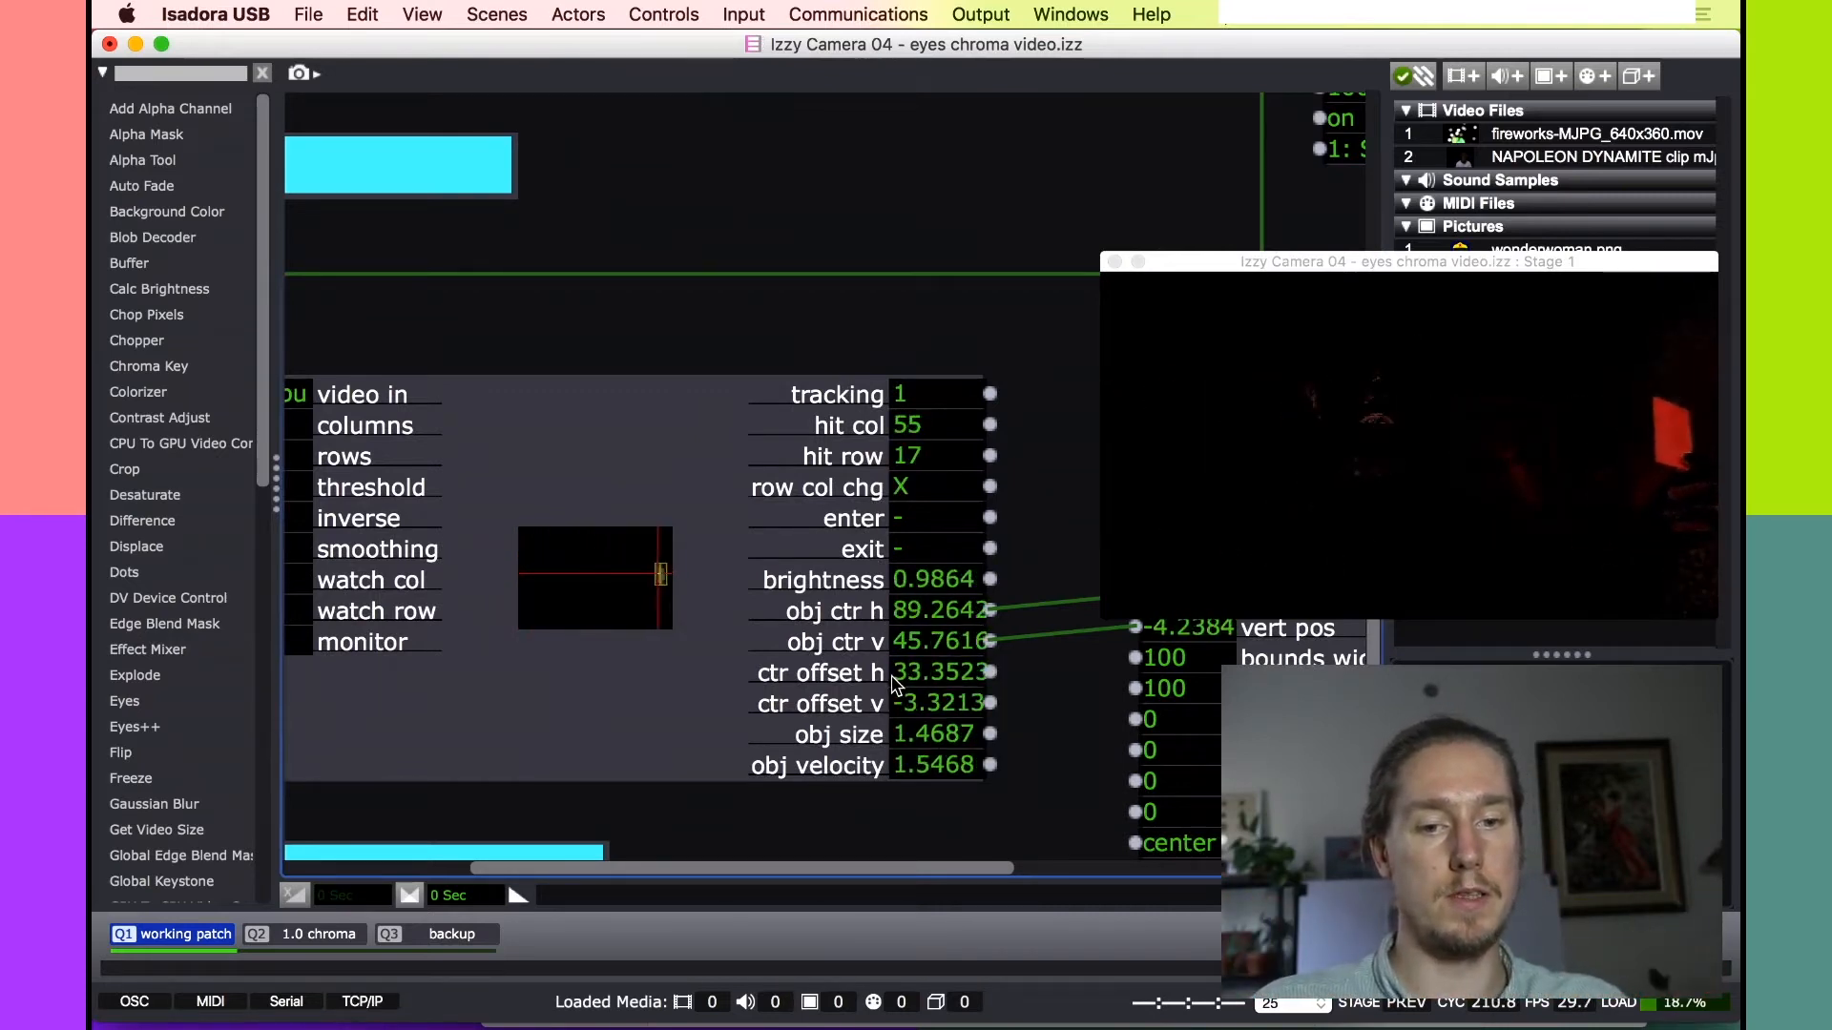
mouse_move(896, 685)
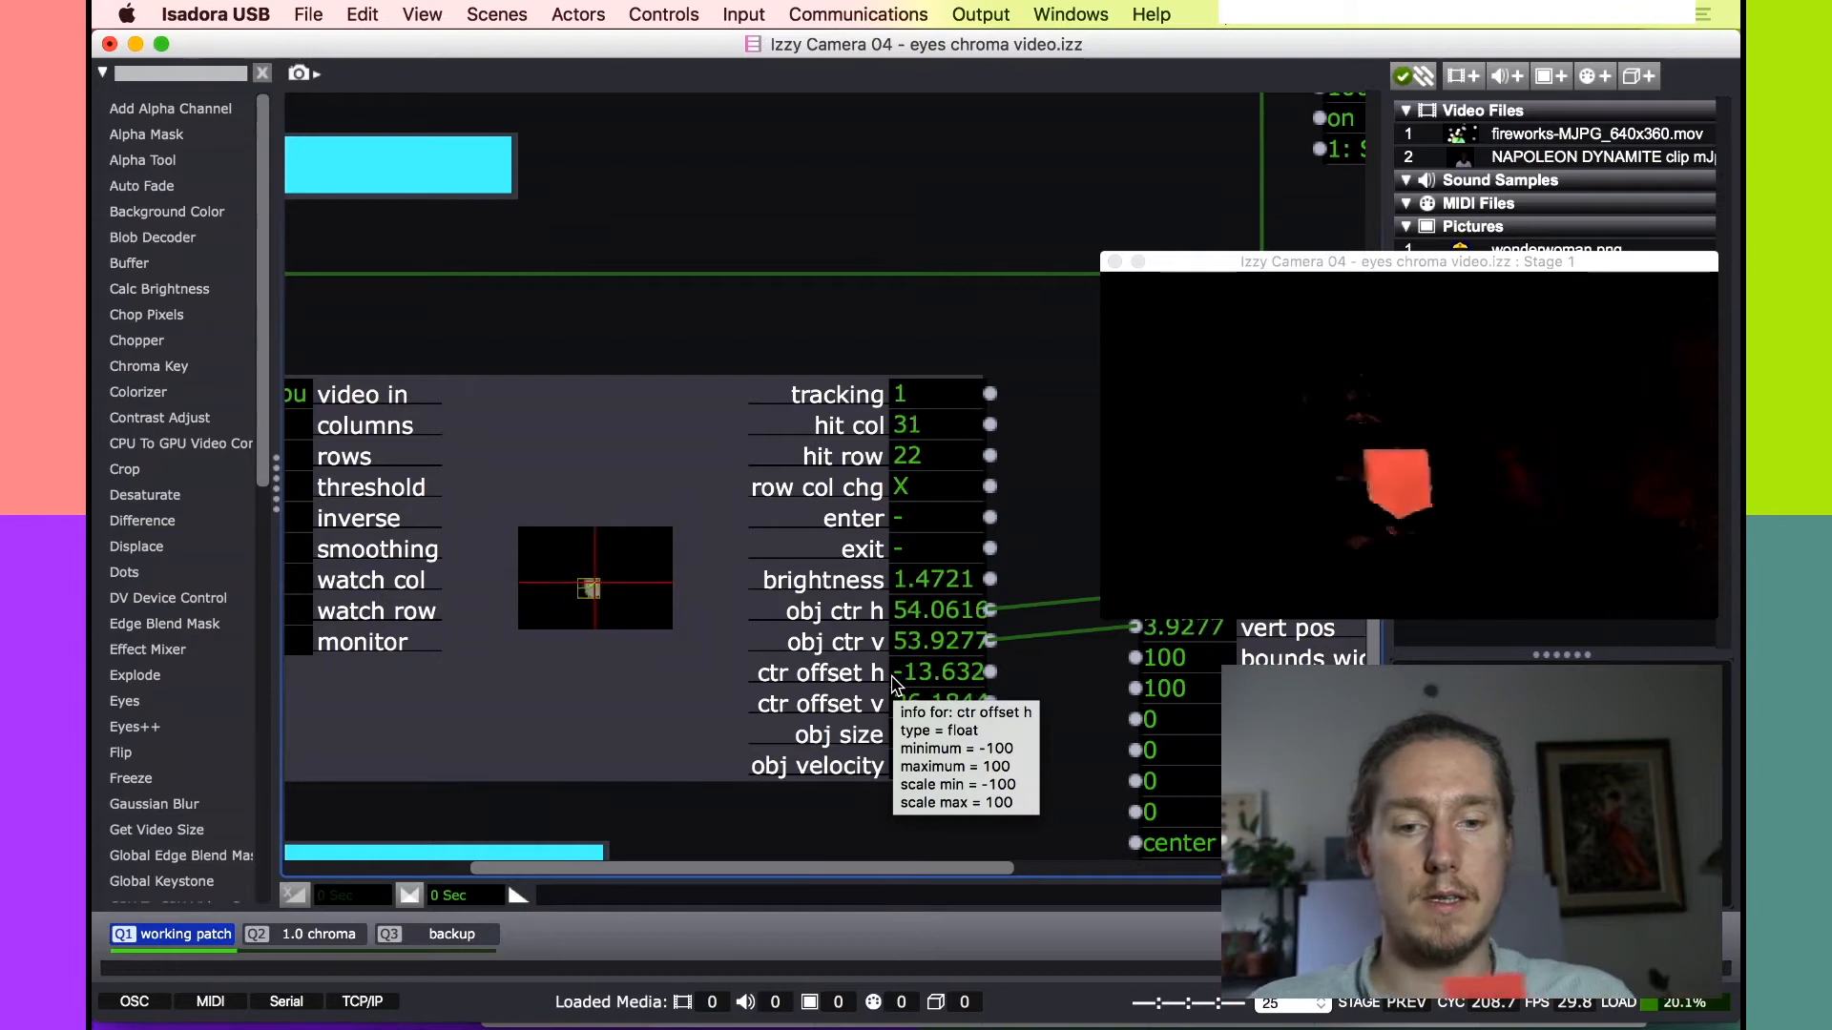
scroll(901, 686, right, 3)
scroll(904, 687, right, 3)
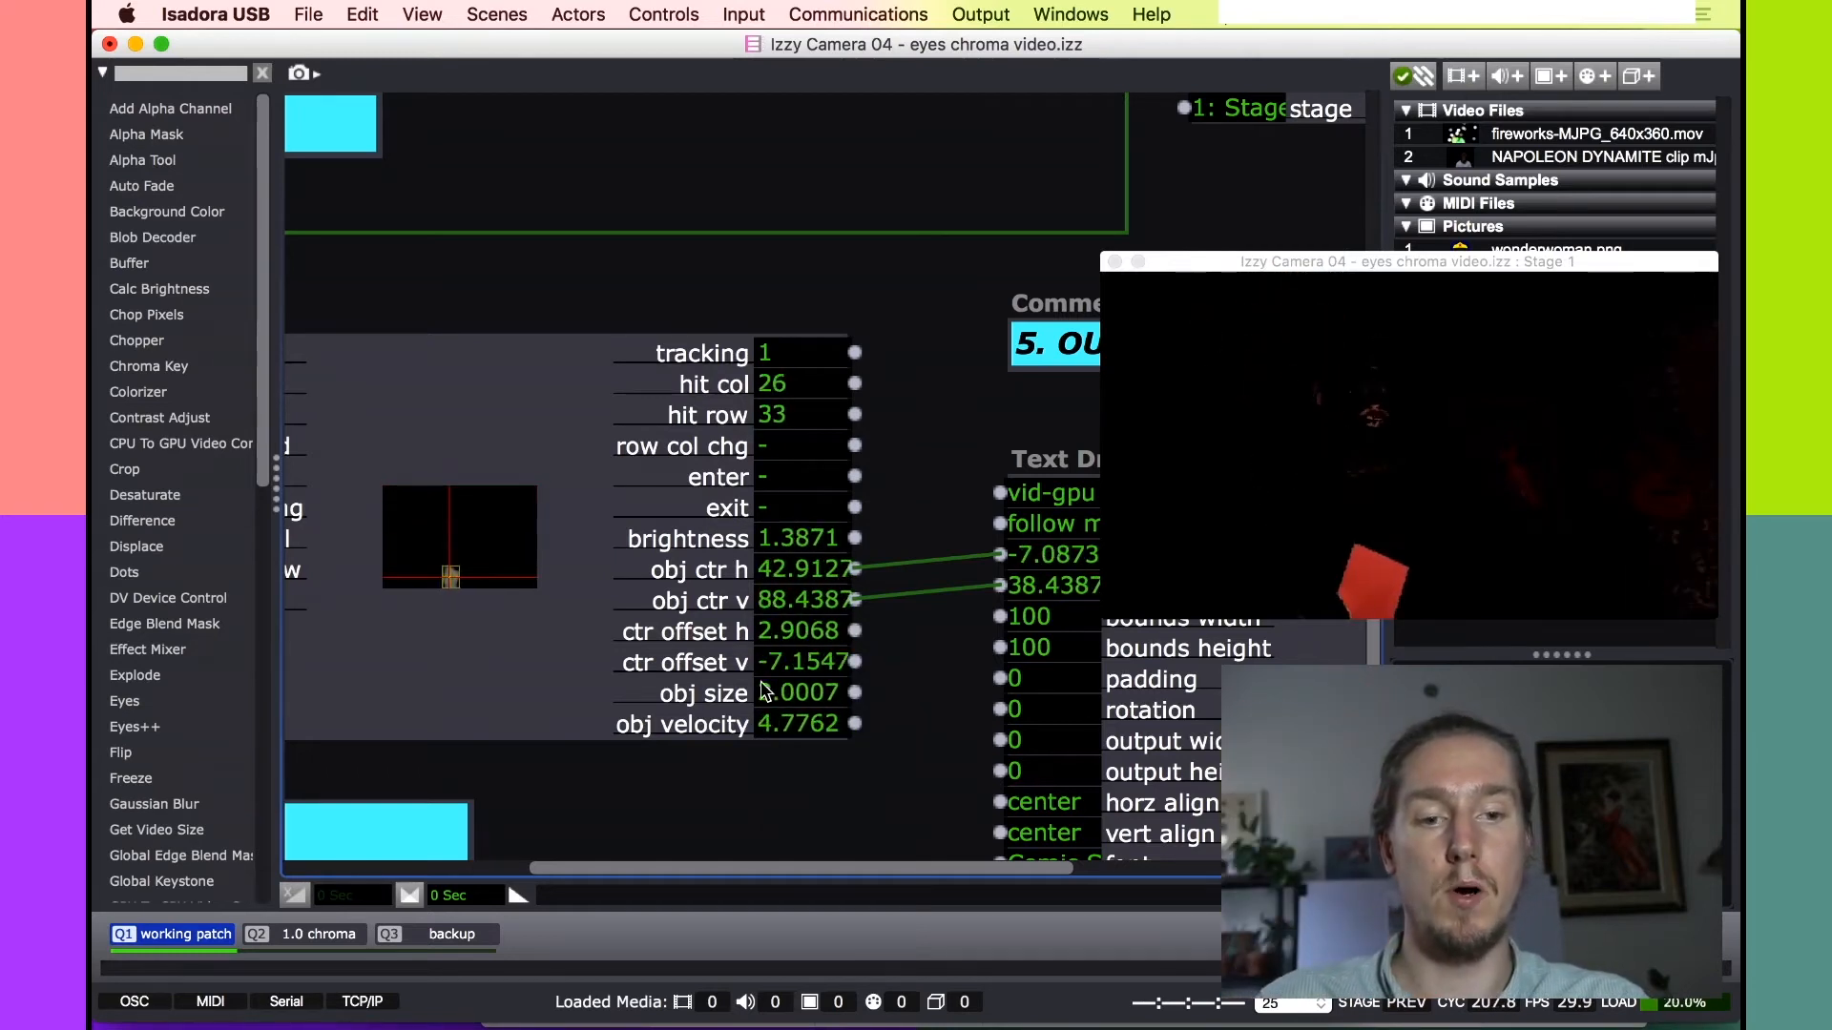
Trace the Eyes object centre outputs into Text Draw's position inputs and set the Projector connected to Text Draw to active.
scroll(968, 722, right, 5)
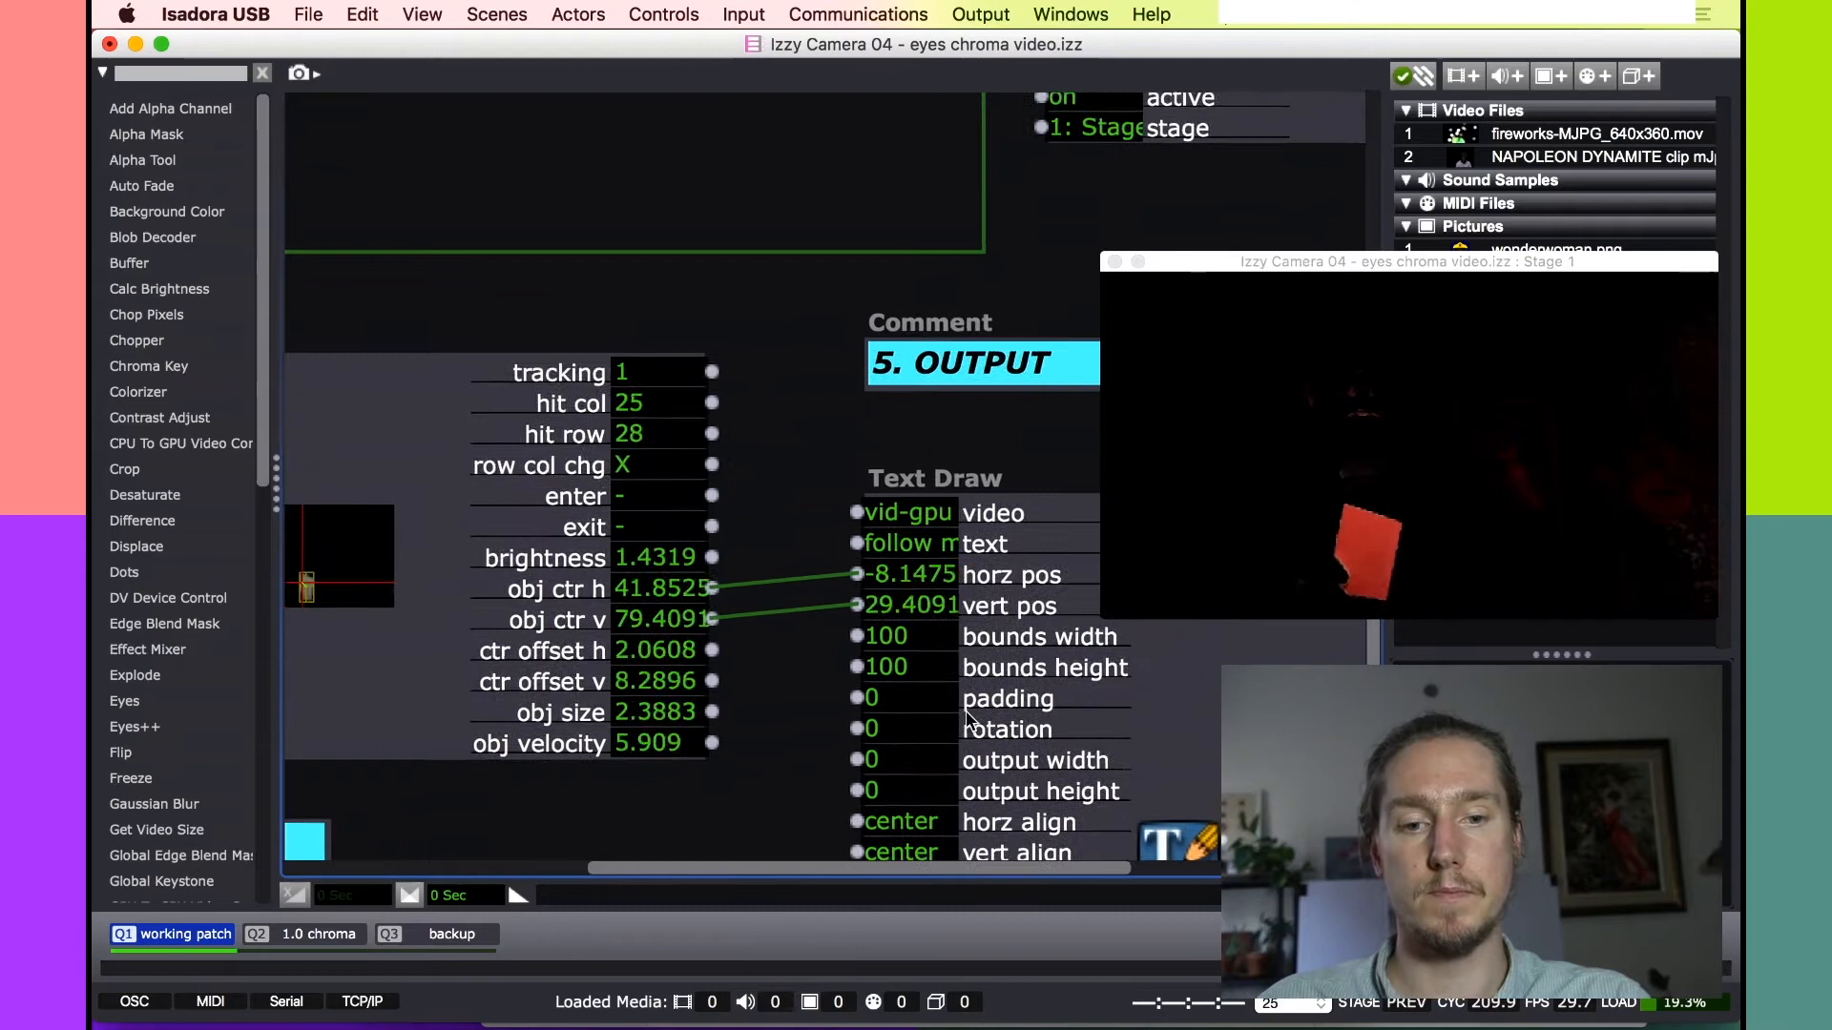
scroll(968, 722, left, 8)
scroll(968, 722, right, 10)
scroll(968, 722, down, 2)
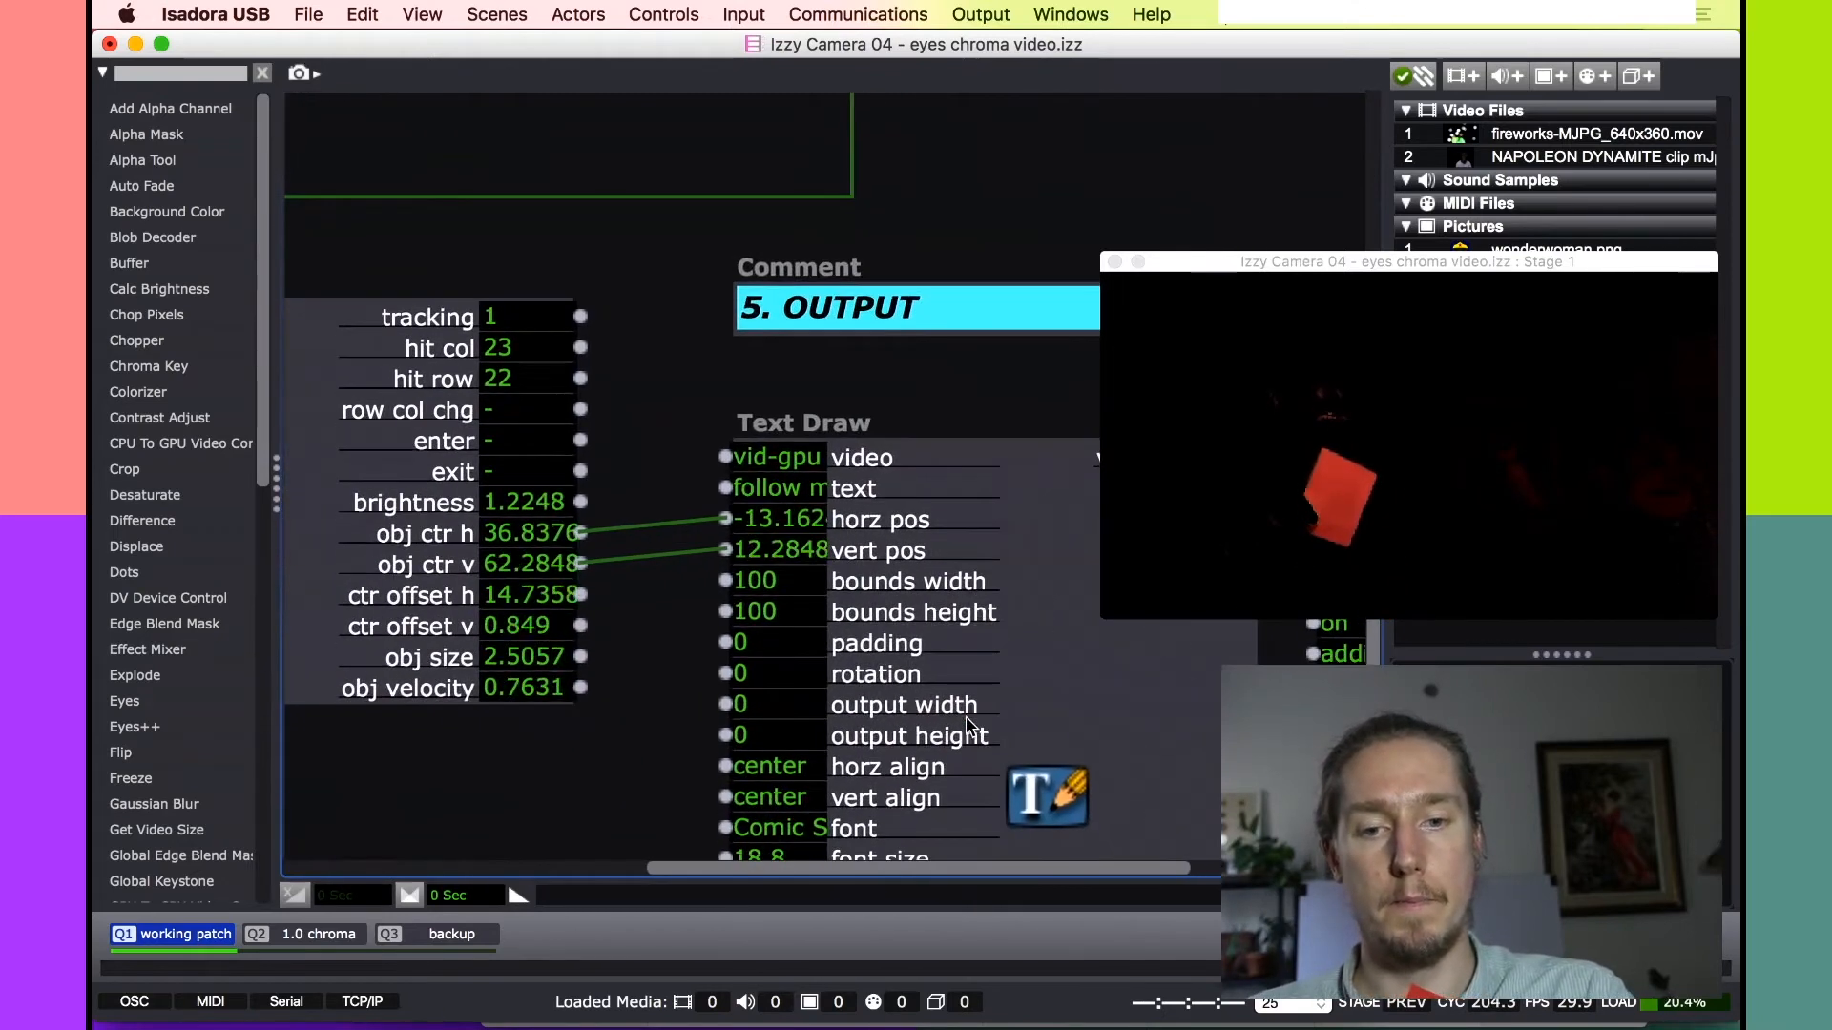
scroll(819, 700, right, 7)
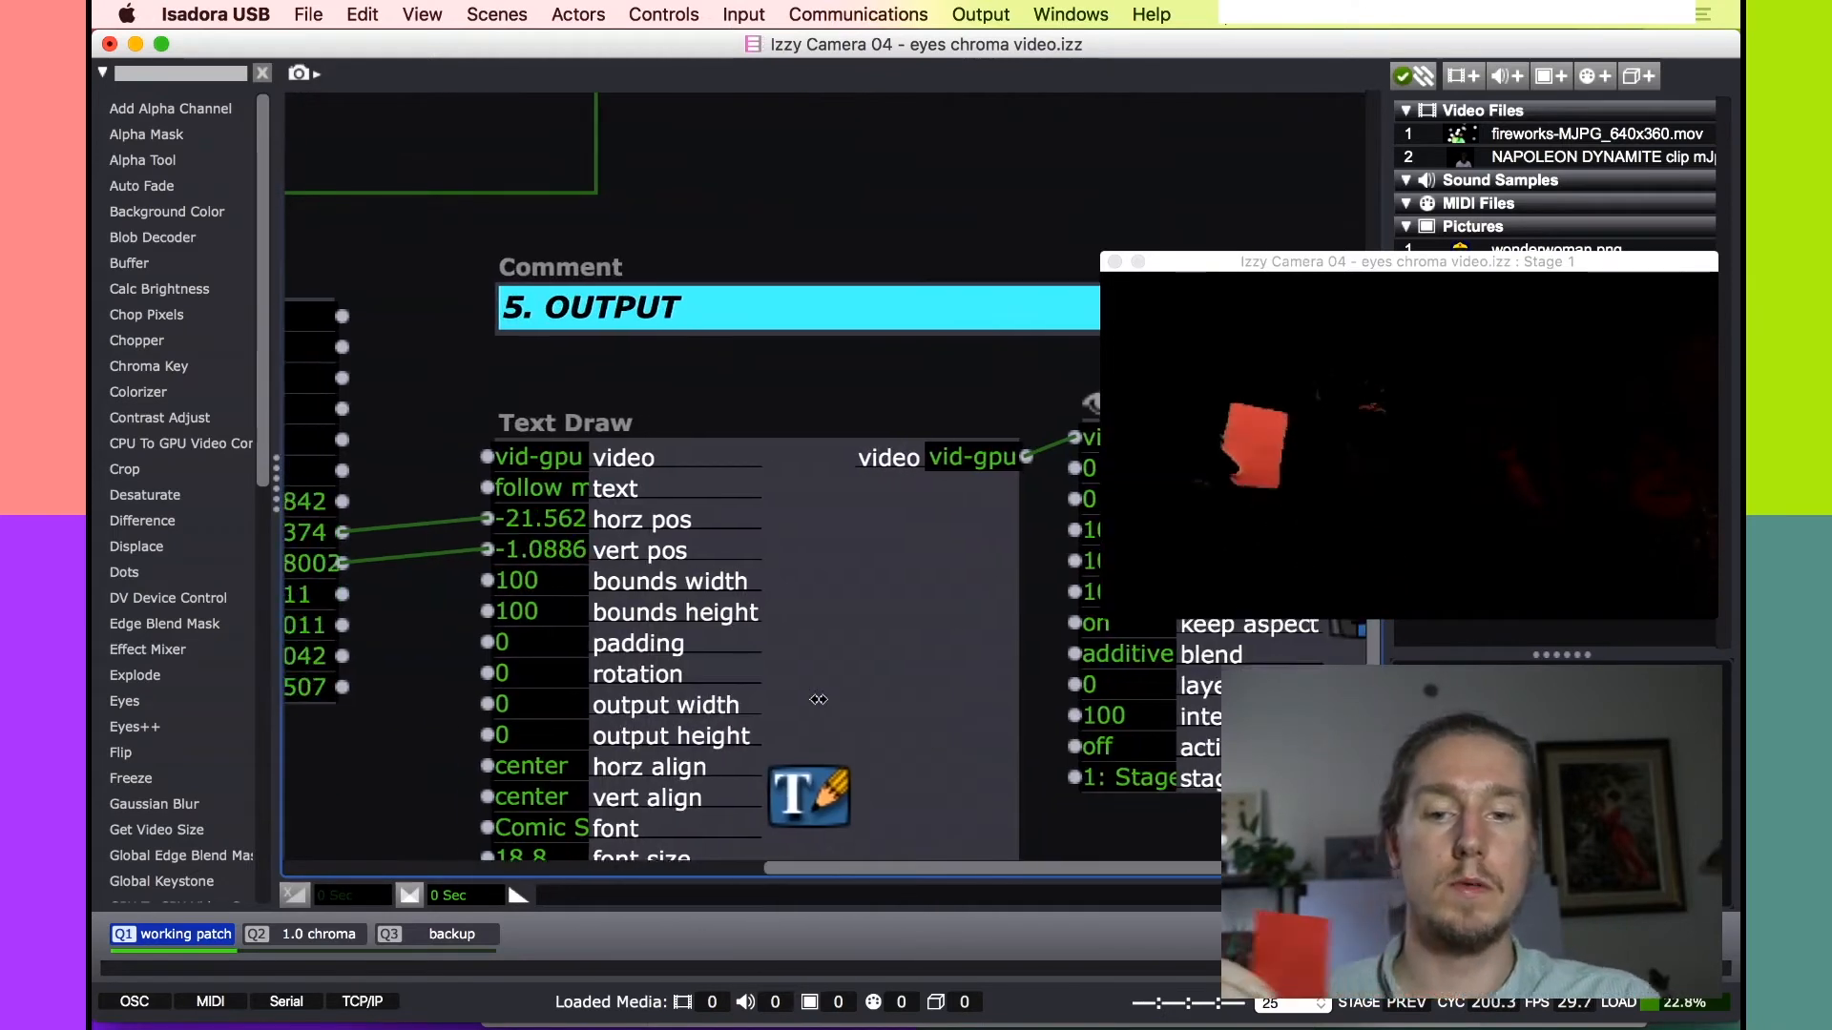
scroll(819, 699, left, 15)
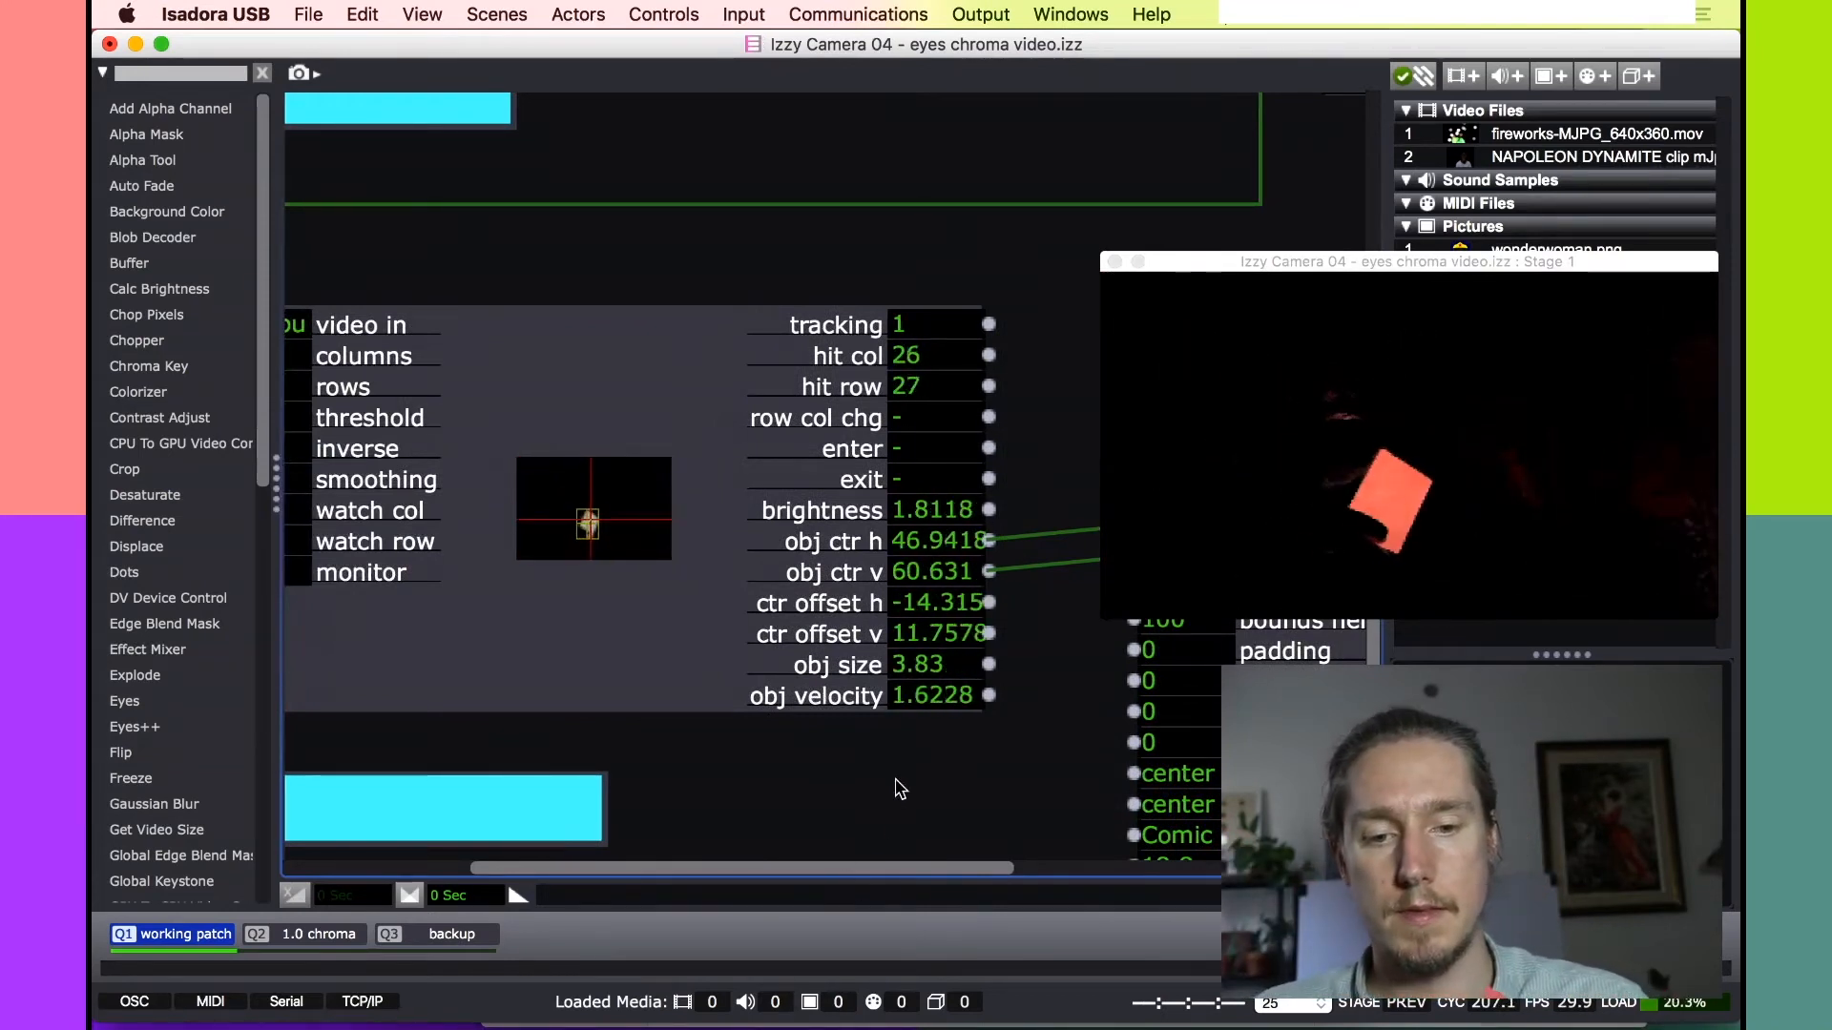
scroll(899, 789, right, 10)
scroll(900, 787, right, 8)
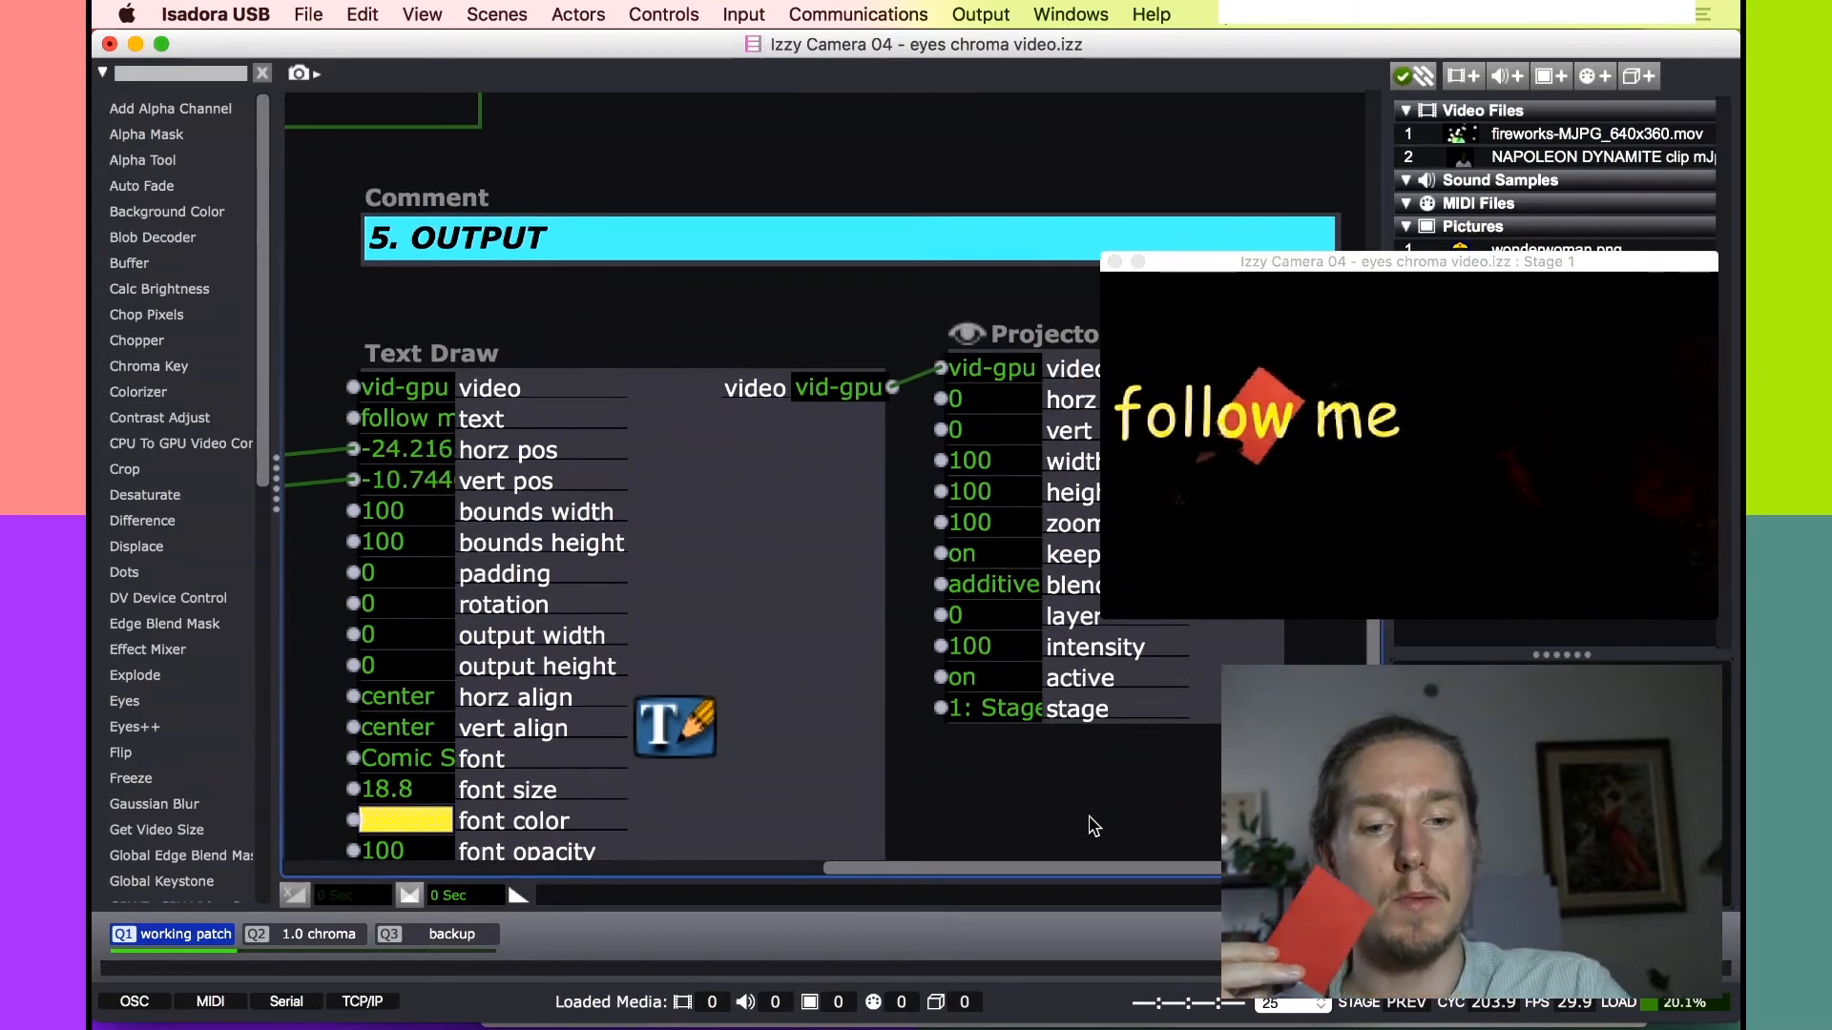
Change the Text Draw font color to red.
scroll(1102, 838, down, 2)
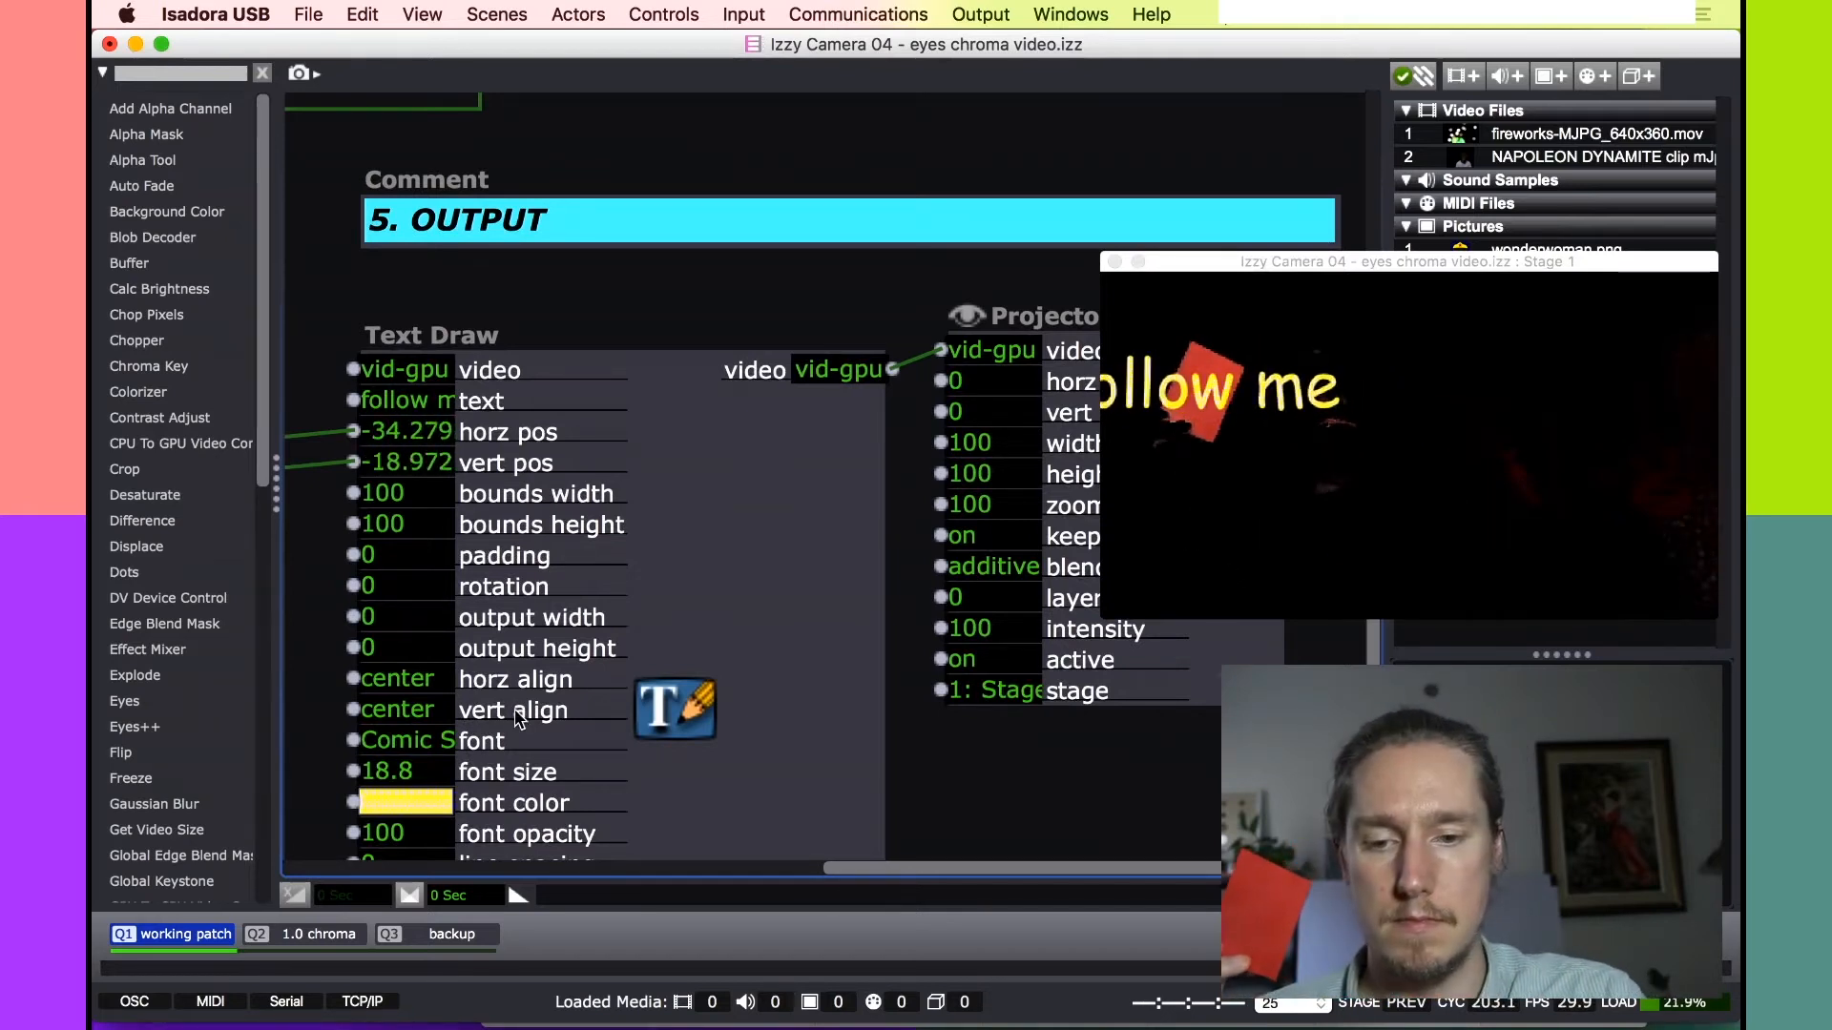
click(428, 806)
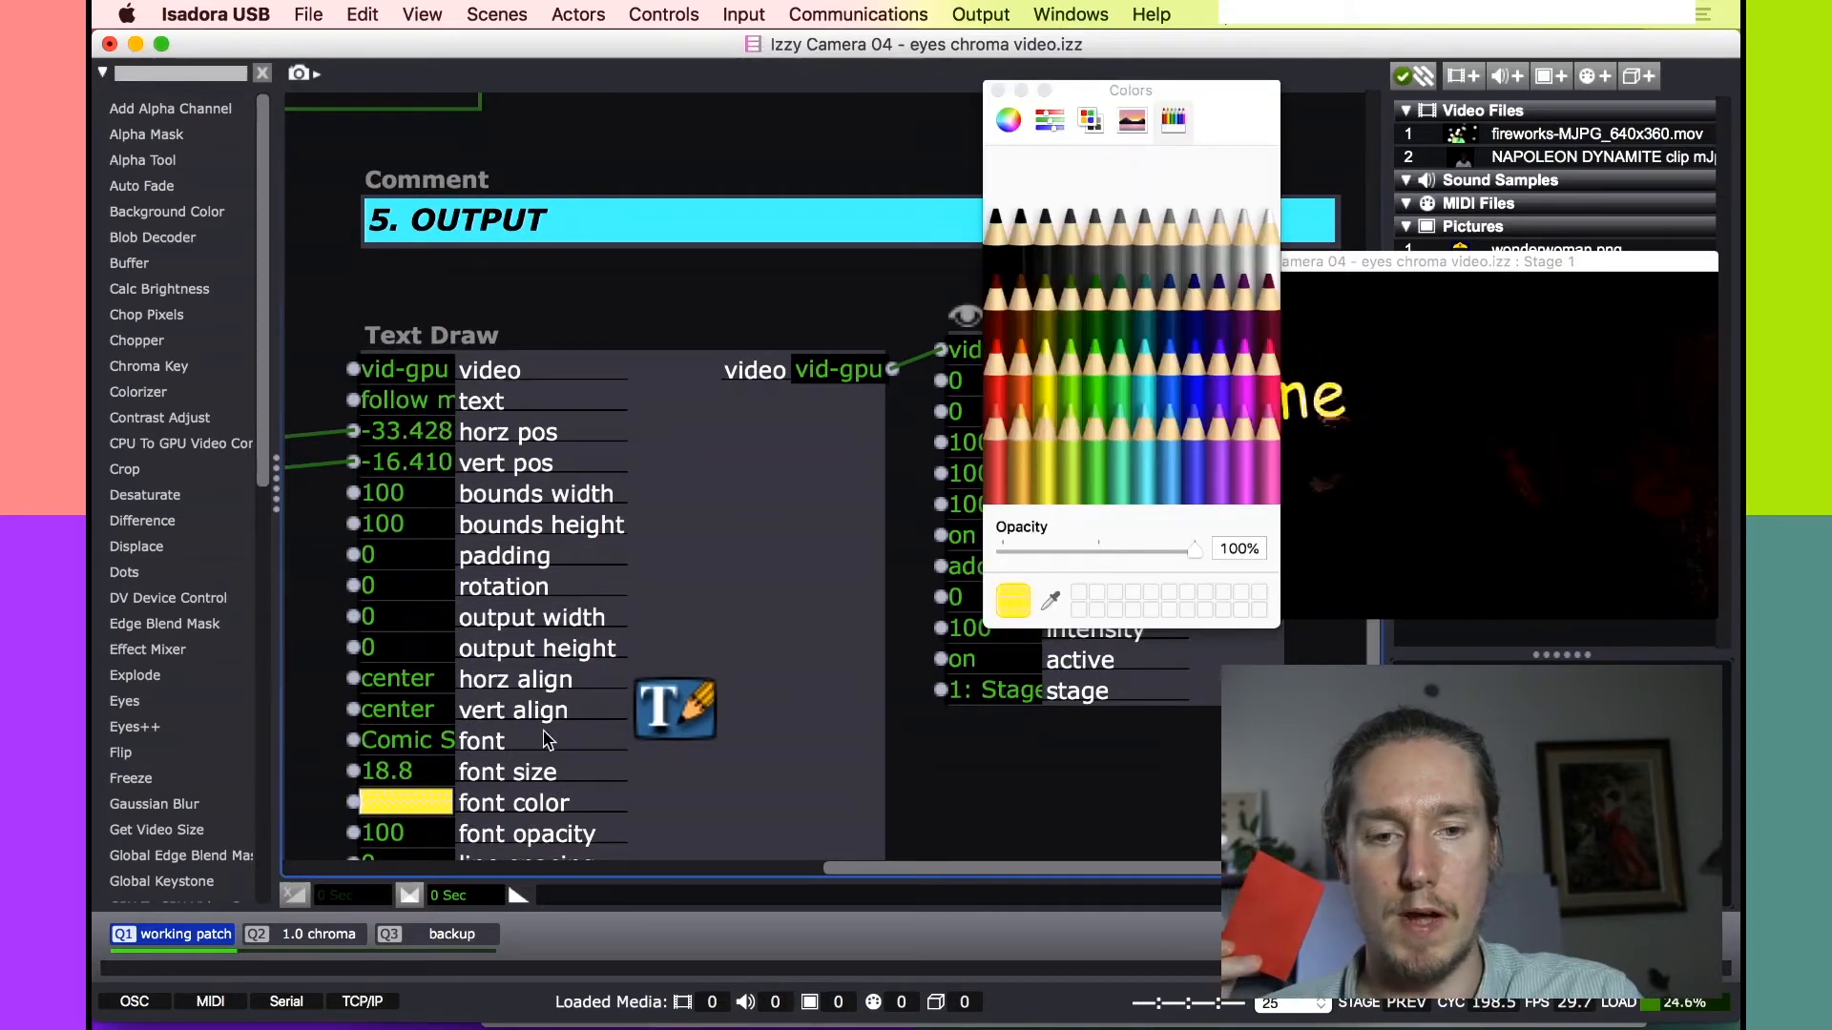
click(1006, 396)
click(943, 761)
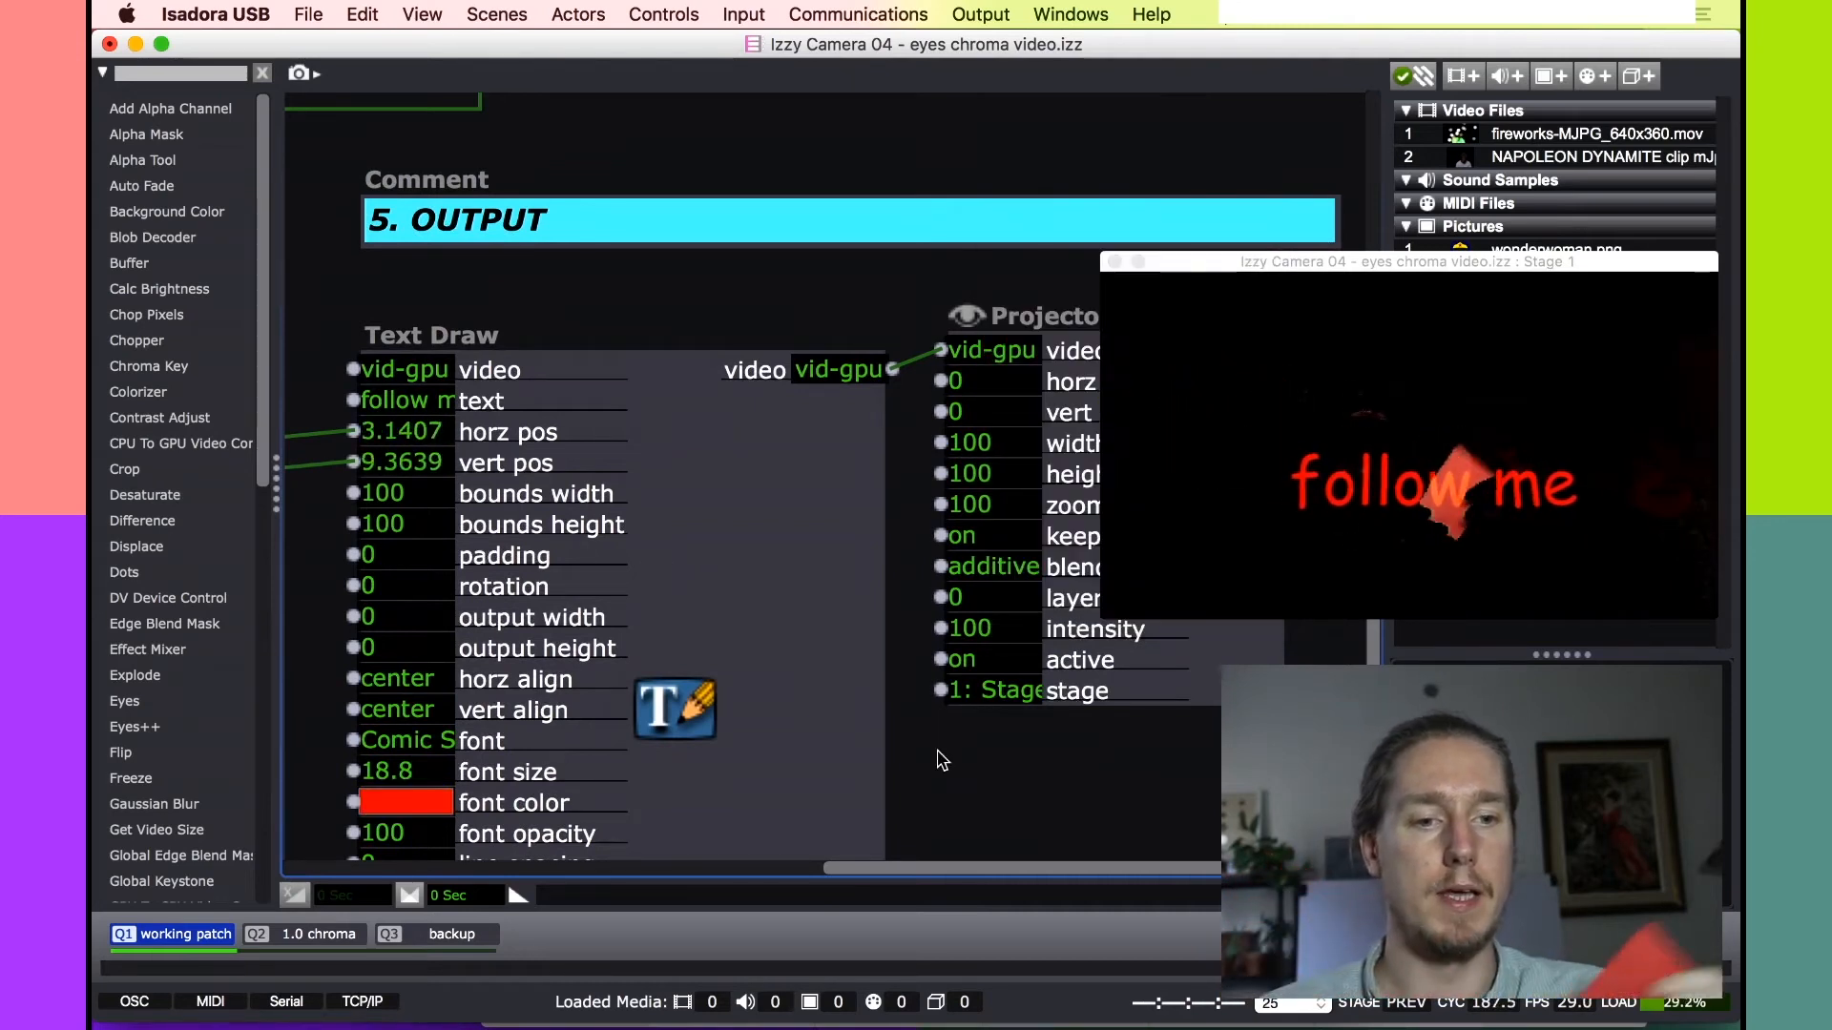
Delete the connection carrying the keyed camera video into the Projector above the output section, leaving its other connection in place.
scroll(938, 752, up, 6)
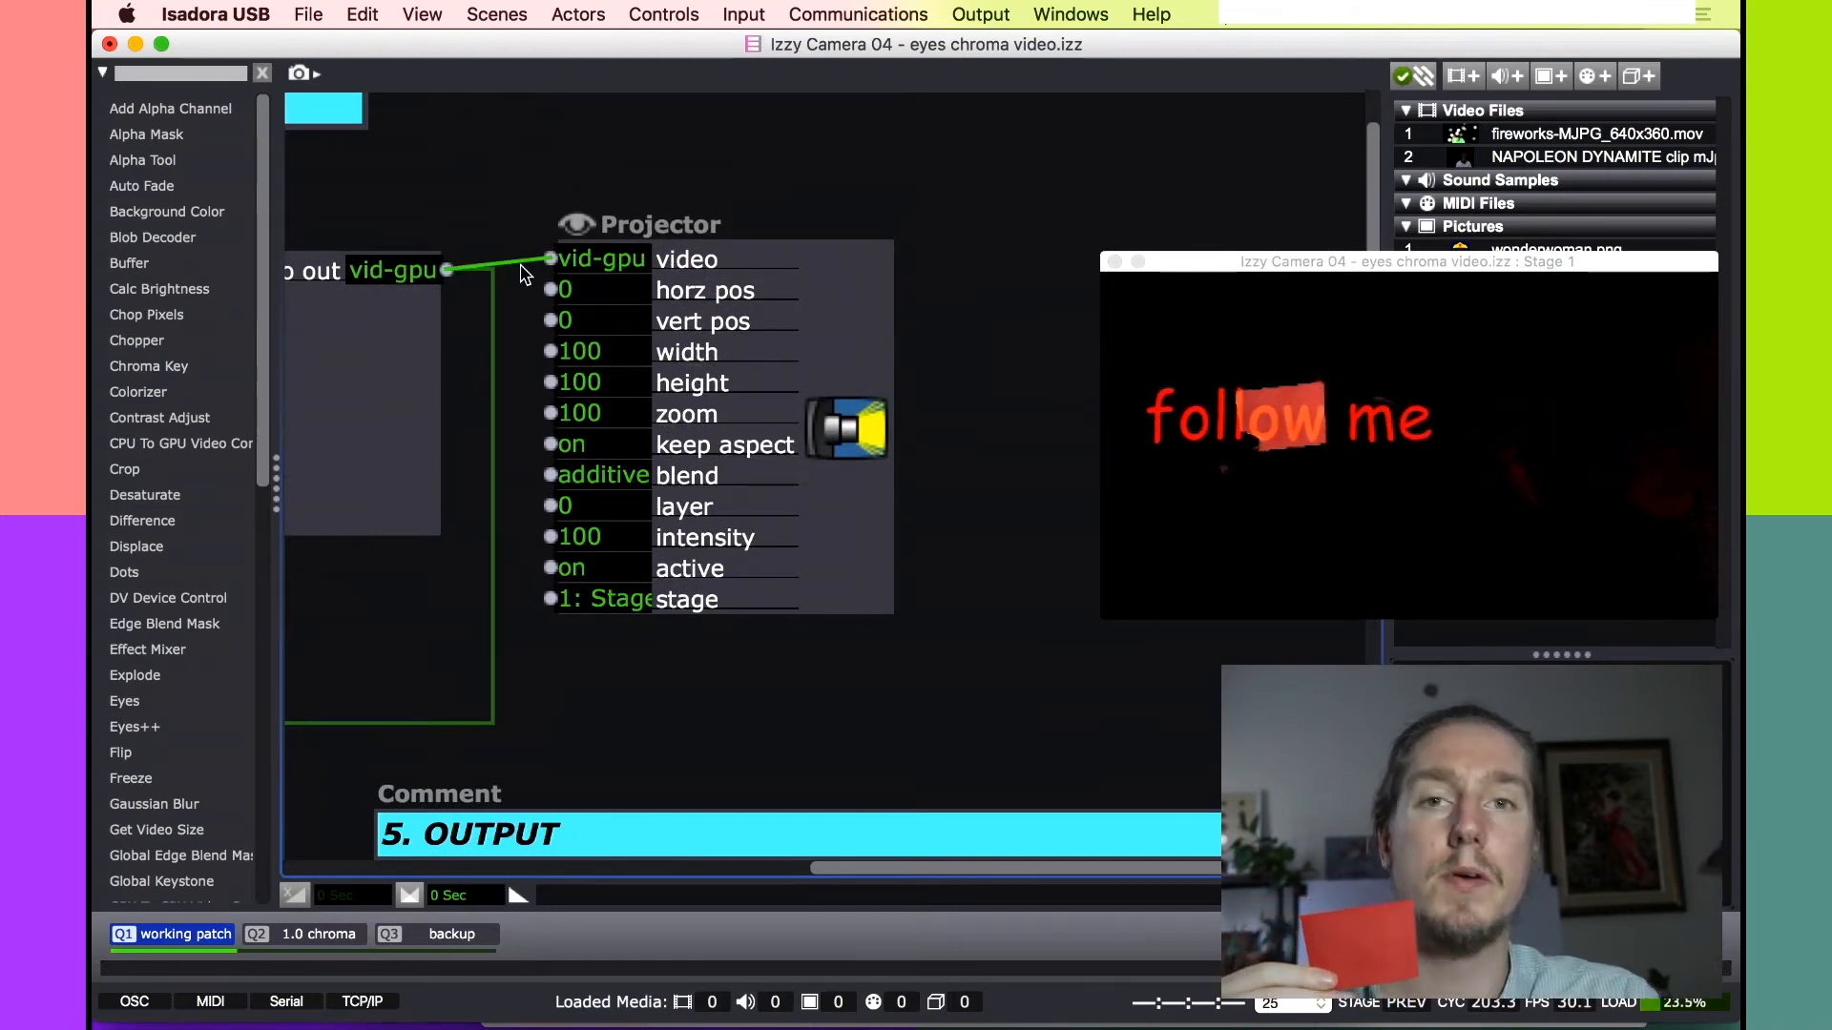
mouse_move(524, 276)
key(Delete)
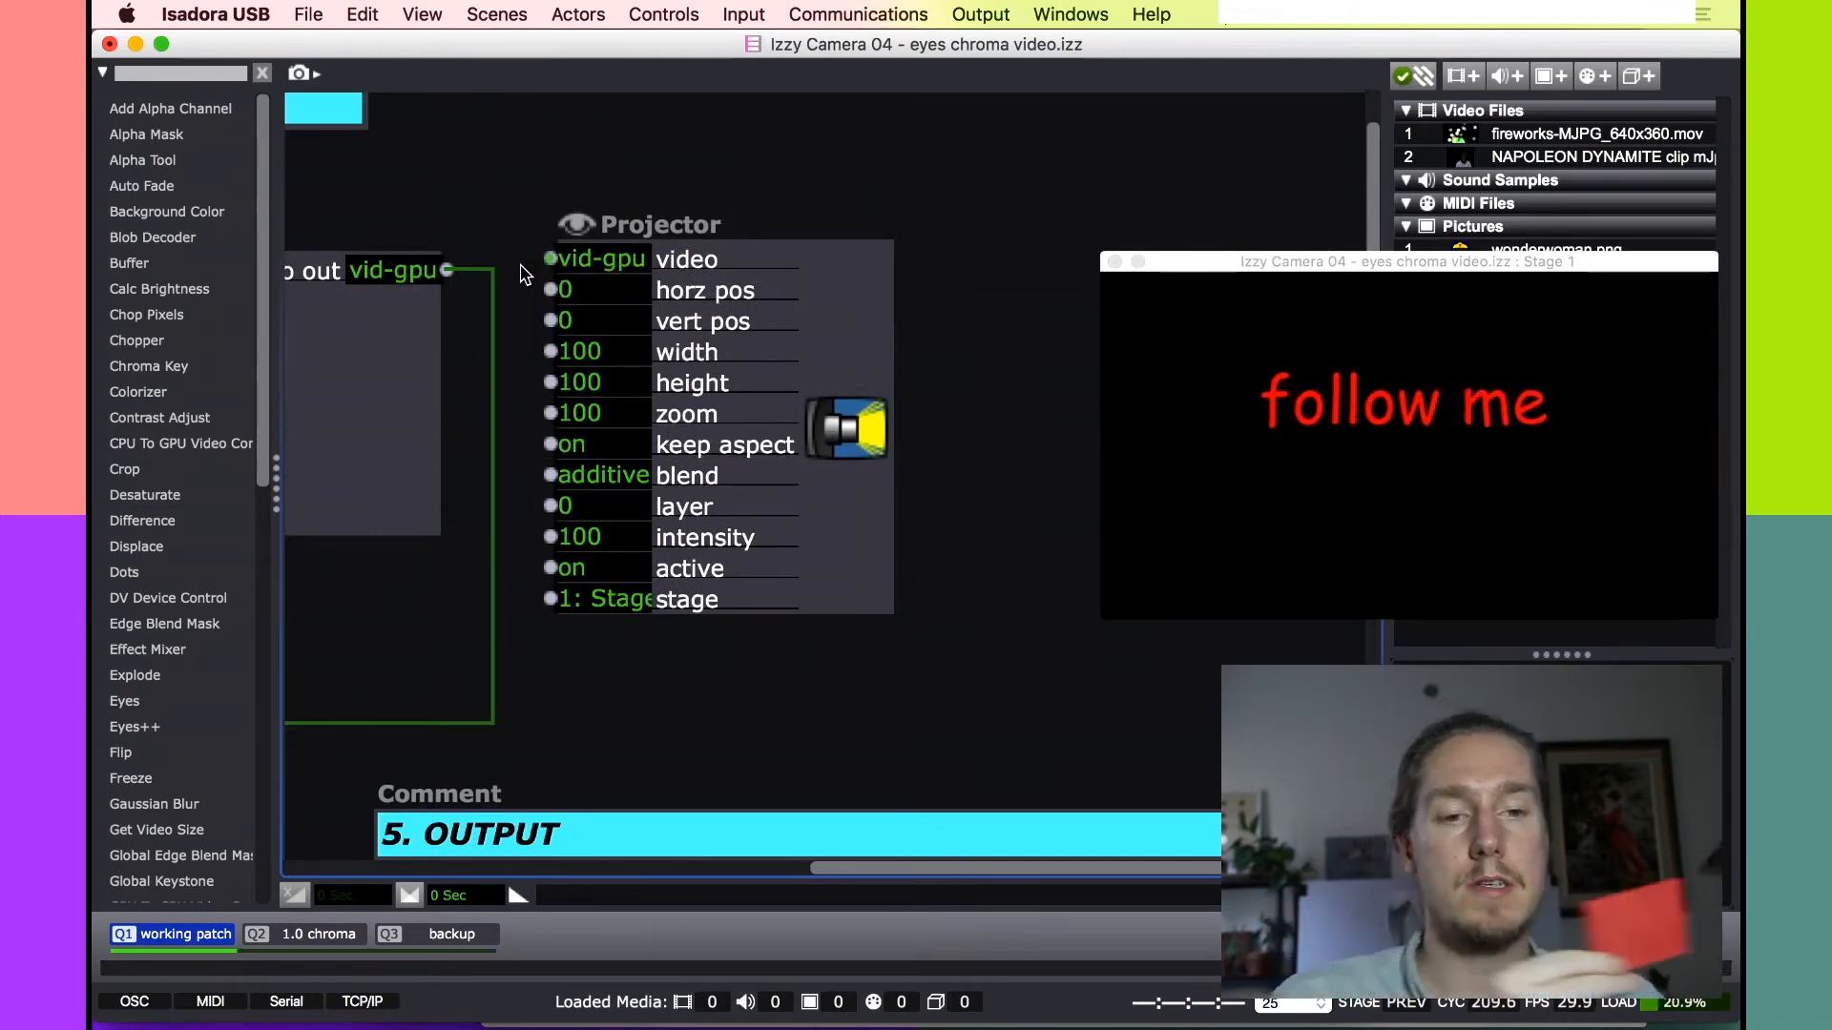